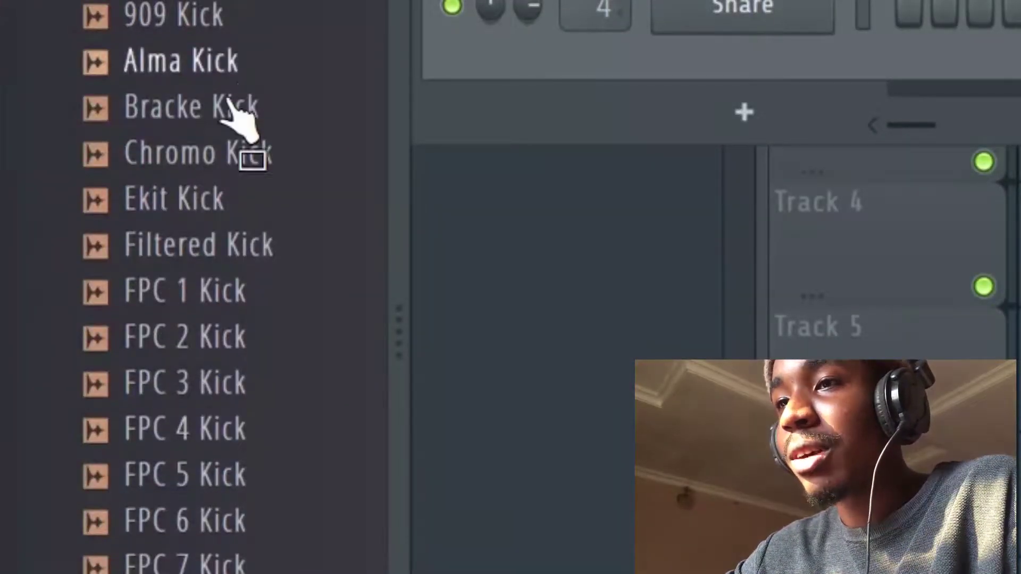
Audition the kick samples and replace the Kick channel's sound with Attack Kick 04
{"action": "left_click", "coordinate": [232, 16]}
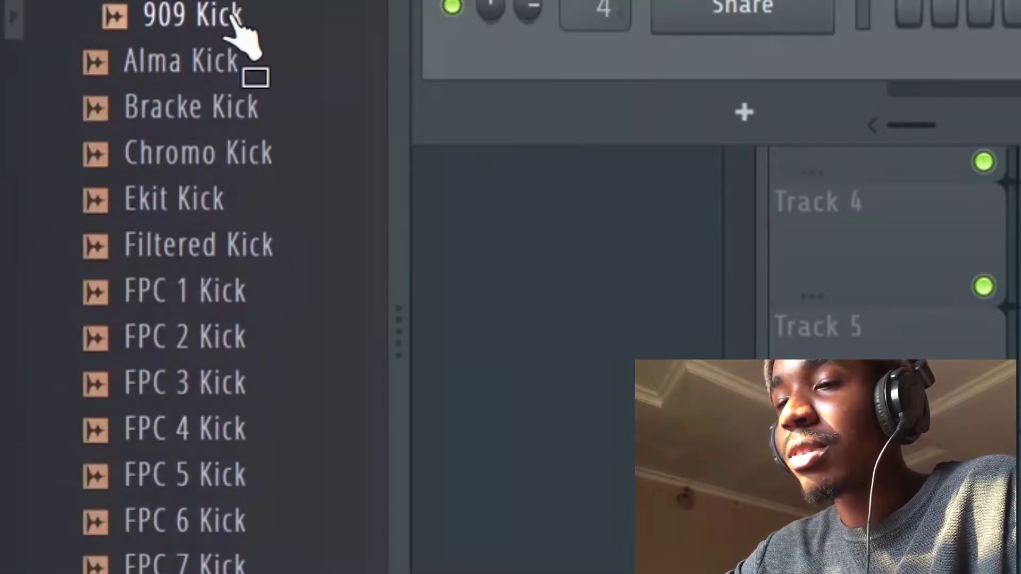
{"action": "key", "text": "Down"}
{"action": "key", "text": "Down"}
{"action": "key", "text": "Down"}
{"action": "key", "text": "Down"}
{"action": "key", "text": "Down"}
{"action": "key", "text": "Down"}
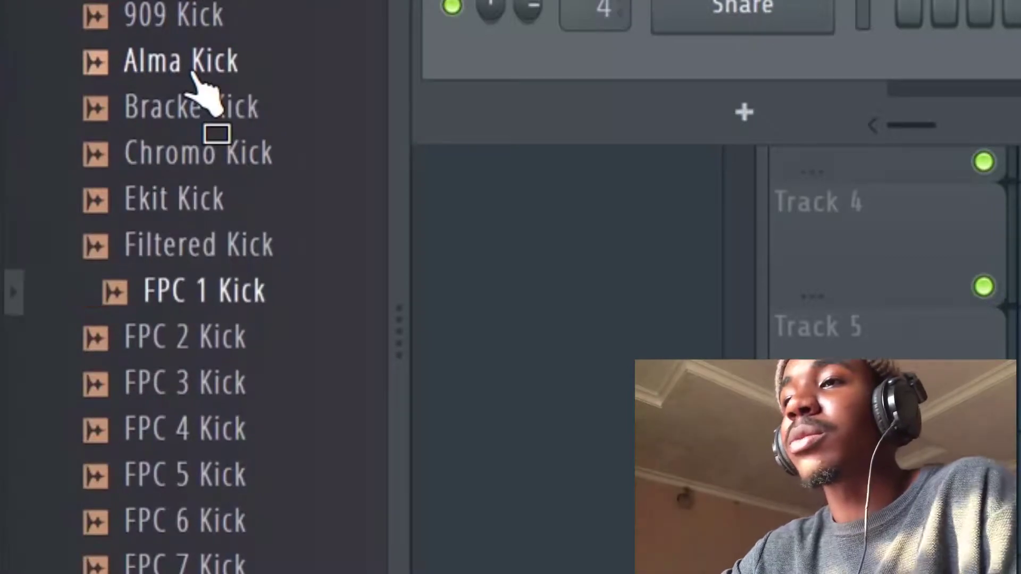
{"action": "key", "text": "Up"}
{"action": "key", "text": "Down"}
{"action": "key", "text": "Down"}
{"action": "key", "text": "Up"}
{"action": "key", "text": "Up"}
{"action": "key", "text": "Down"}
{"action": "key", "text": "Down"}
{"action": "key", "text": "Down"}
{"action": "key", "text": "Up"}
{"action": "key", "text": "Up"}
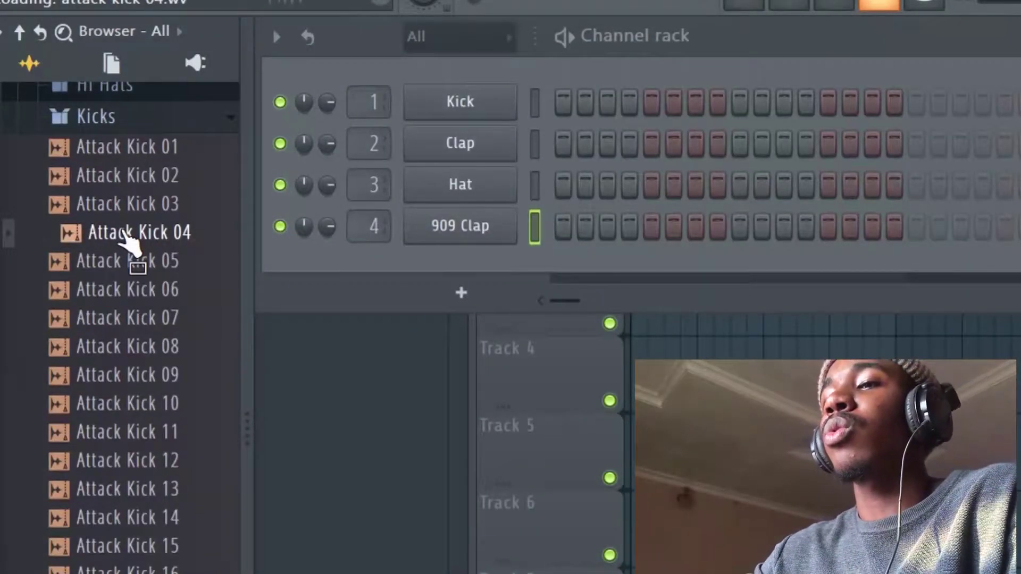
{"action": "left_click_drag", "start_coordinate": [123, 234], "coordinate": [475, 109]}
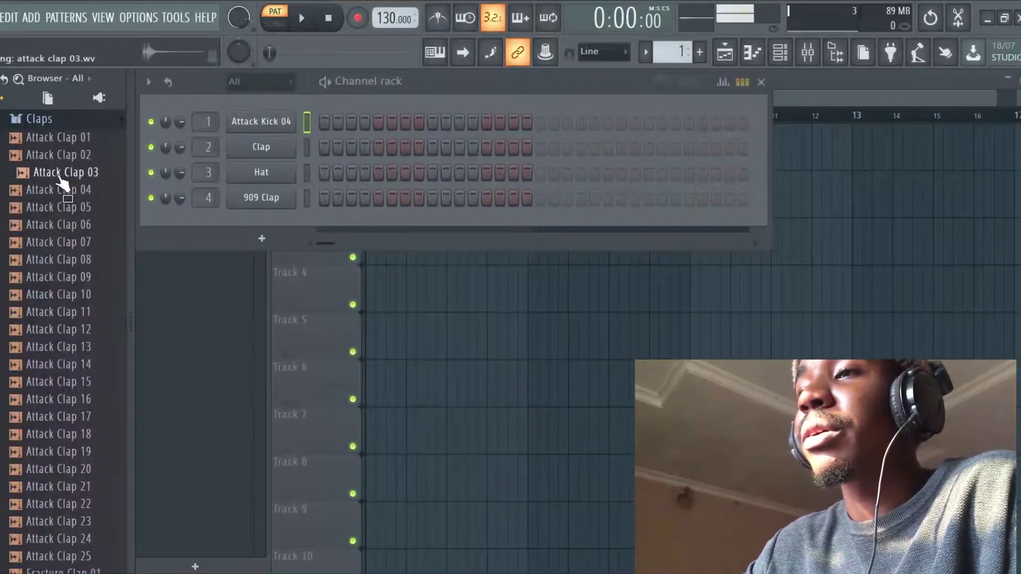
Audition Attack Clap 03 and 04 and add Attack Clap 04 to the channel rack as a new channel
{"action": "left_click", "coordinate": [59, 190]}
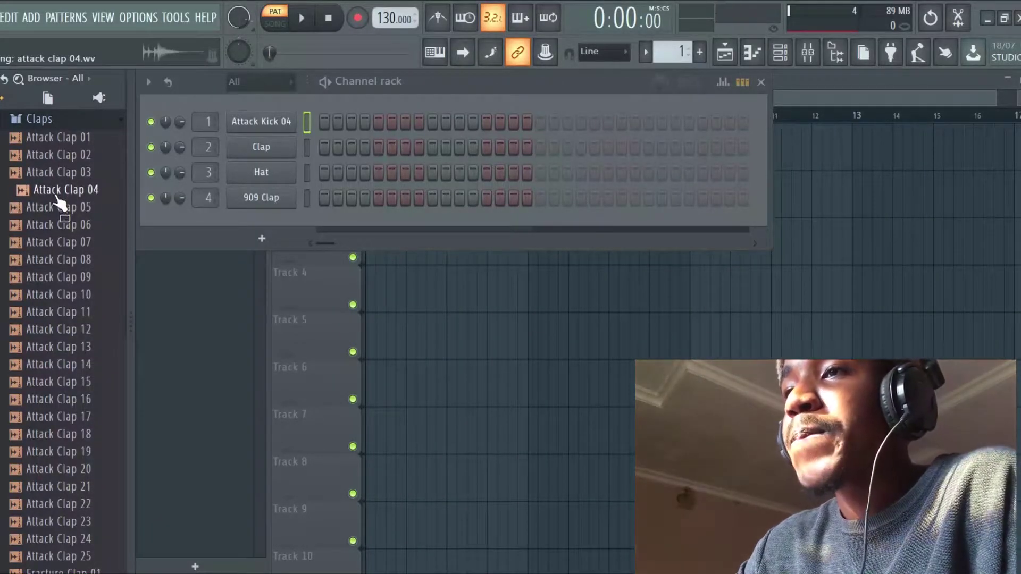
{"action": "left_click", "coordinate": [58, 191]}
{"action": "left_click", "coordinate": [70, 173]}
{"action": "left_click", "coordinate": [69, 192]}
{"action": "left_click_drag", "start_coordinate": [69, 197], "coordinate": [224, 210]}
{"action": "left_click_drag", "start_coordinate": [224, 210], "coordinate": [224, 210]}
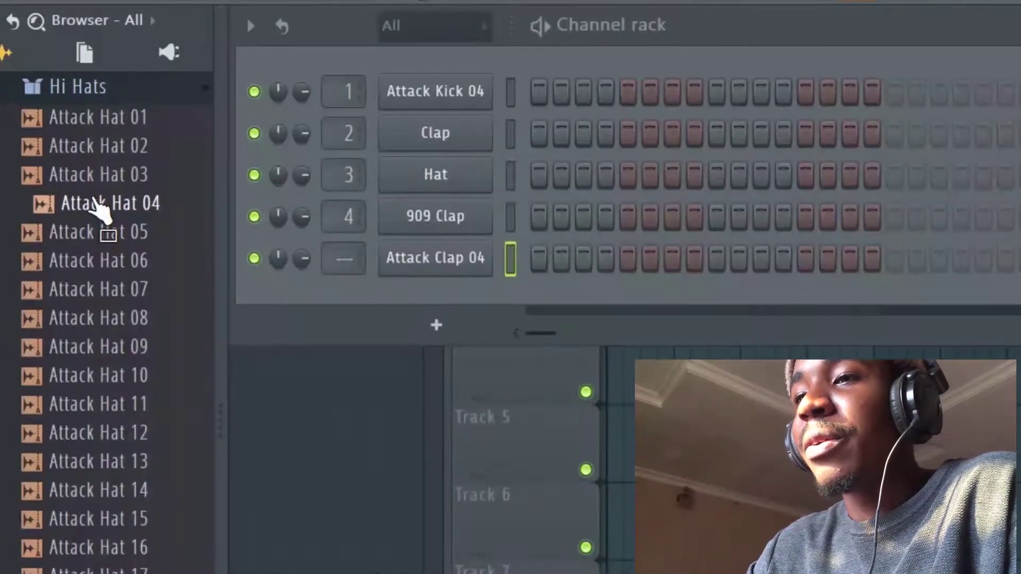
Audition the first Attack Hat samples and replace the Hat channel's sound with Attack Hat 01
{"action": "key", "text": "Up"}
{"action": "key", "text": "Up"}
{"action": "key", "text": "Up"}
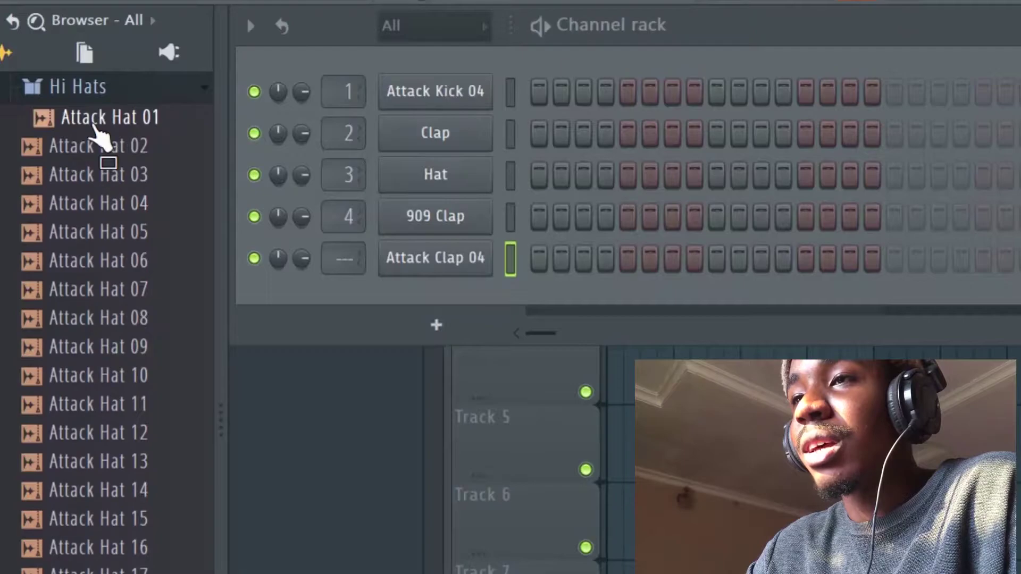
{"action": "left_click_drag", "start_coordinate": [101, 137], "coordinate": [436, 175]}
Audition more Attack Hat samples and add Attack Hat 24 as a new channel below Attack Hat 01
{"action": "left_click", "coordinate": [63, 415]}
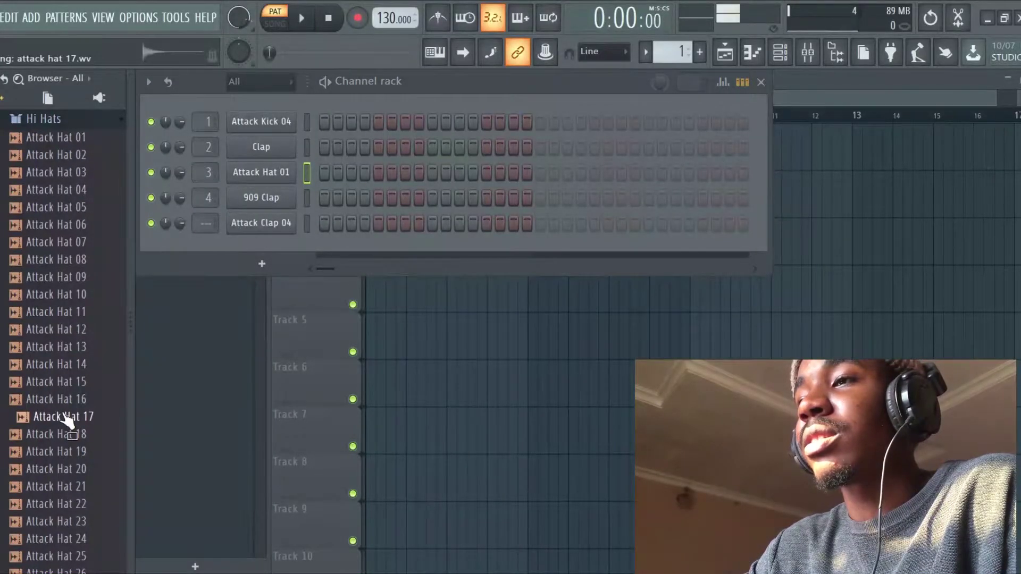
{"action": "left_click", "coordinate": [63, 435]}
{"action": "left_click", "coordinate": [64, 382]}
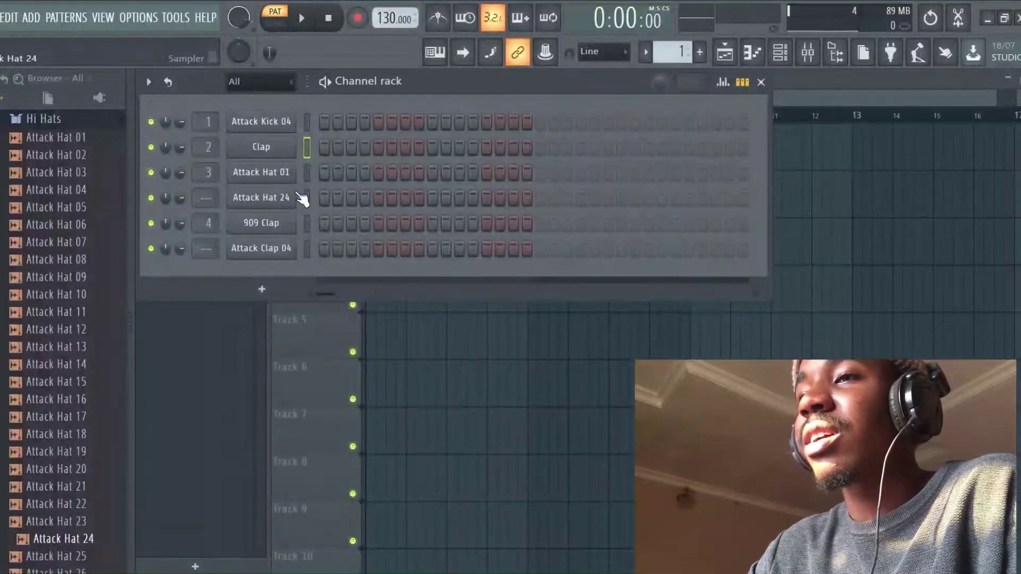
Audition the Attack Clap samples in the Claps folder and replace the Clap channel's sound with Attack Clap 10
{"action": "left_click", "coordinate": [86, 119]}
{"action": "scroll", "coordinate": [67, 311], "scroll_direction": "up", "scroll_amount": 5}
{"action": "left_click", "coordinate": [63, 311]}
{"action": "left_click", "coordinate": [61, 311]}
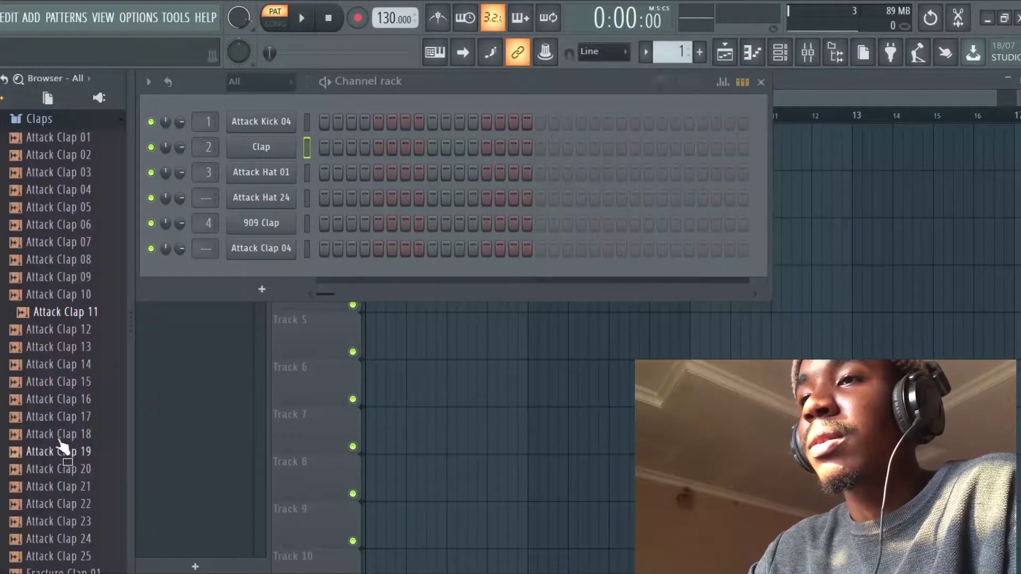
{"action": "left_click", "coordinate": [60, 487]}
{"action": "left_click", "coordinate": [61, 522]}
{"action": "left_click", "coordinate": [61, 556]}
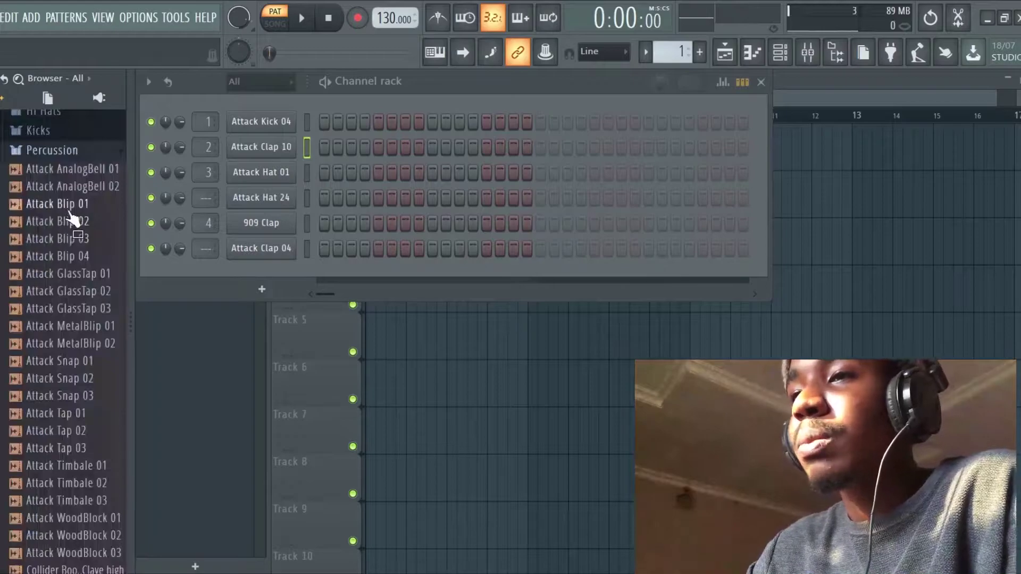
Audition the Attack Blip percussion samples and add Attack Blip 01 as a new channel at the end of the rack
{"action": "left_click", "coordinate": [69, 207]}
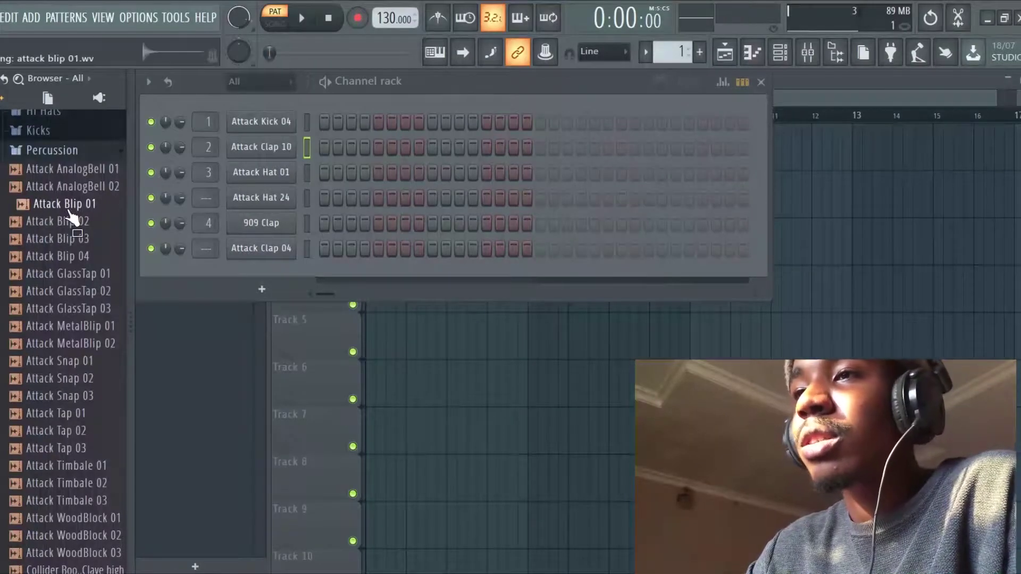
{"action": "left_click", "coordinate": [72, 223]}
{"action": "left_click", "coordinate": [74, 206]}
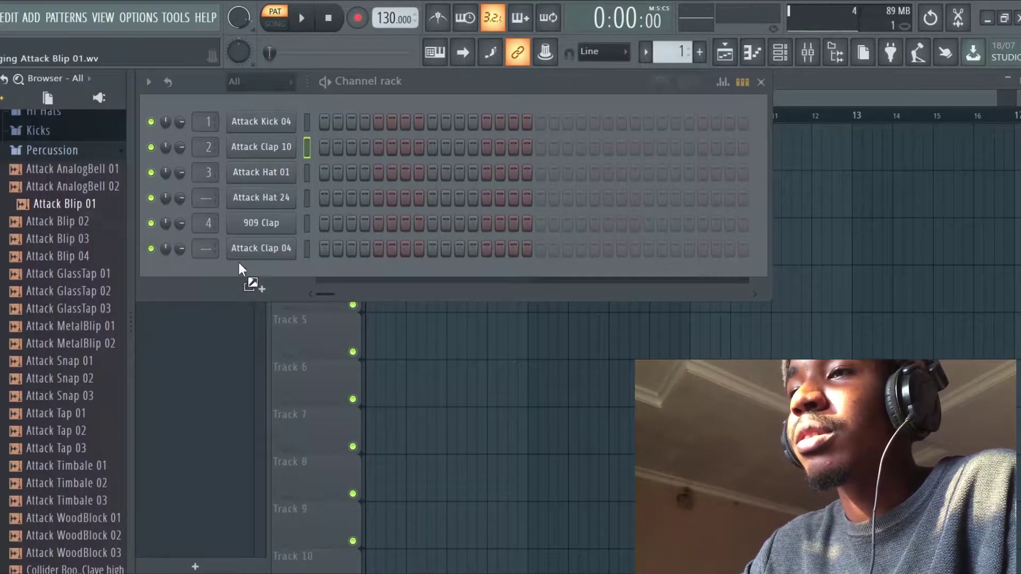
{"action": "left_click_drag", "start_coordinate": [238, 260], "coordinate": [239, 266]}
Audition HipHop kick and snare samples, and add the MA GreenDream Perc sample as a new channel
{"action": "left_click", "coordinate": [59, 375]}
{"action": "left_click", "coordinate": [61, 395]}
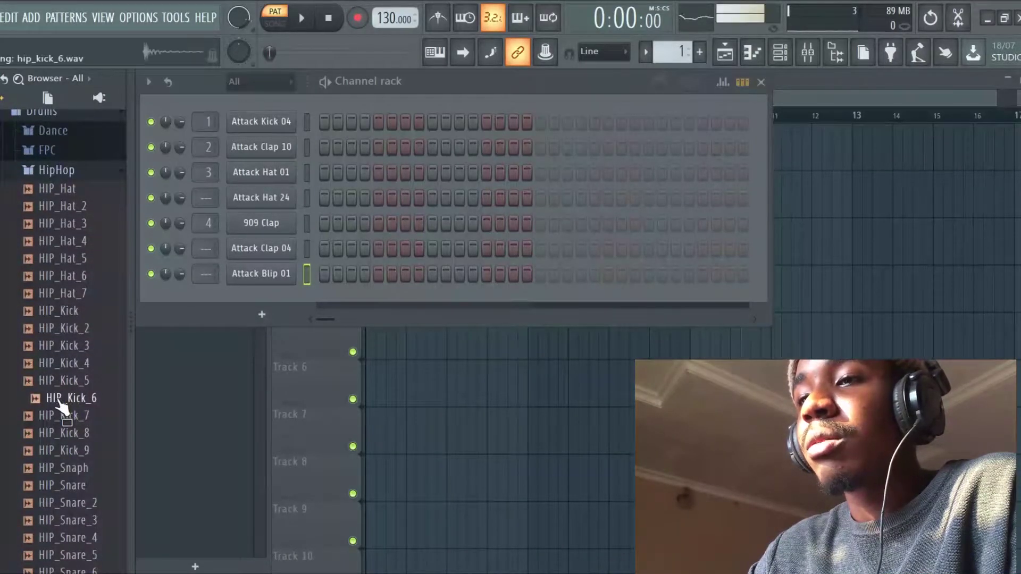
{"action": "scroll", "coordinate": [63, 409], "scroll_direction": "down", "scroll_amount": 2}
{"action": "scroll", "coordinate": [63, 408], "scroll_direction": "down", "scroll_amount": 3}
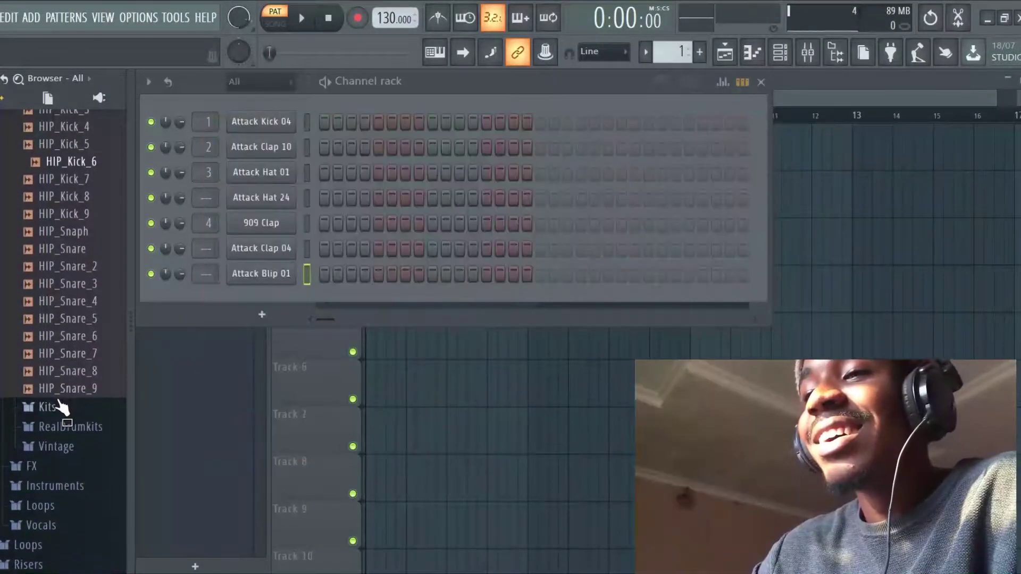
{"action": "left_click", "coordinate": [59, 360]}
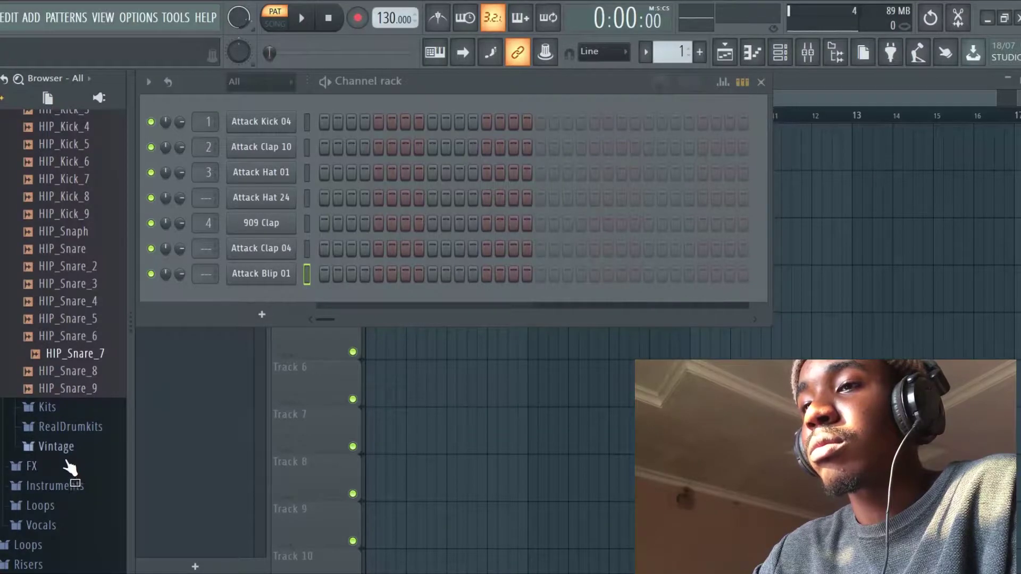
{"action": "left_click", "coordinate": [58, 484]}
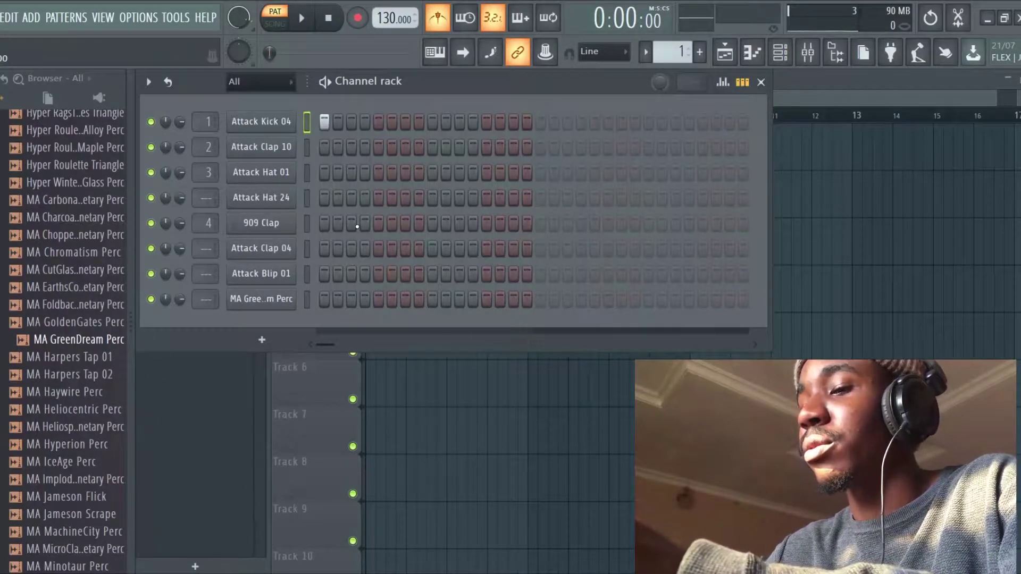
Place kick hits on steps 1, 17 and 18, and 909 Clap, Attack Clap 04 and Attack Blip 01 hits on step 9
{"action": "left_click", "coordinate": [378, 224]}
{"action": "key", "text": "space"}
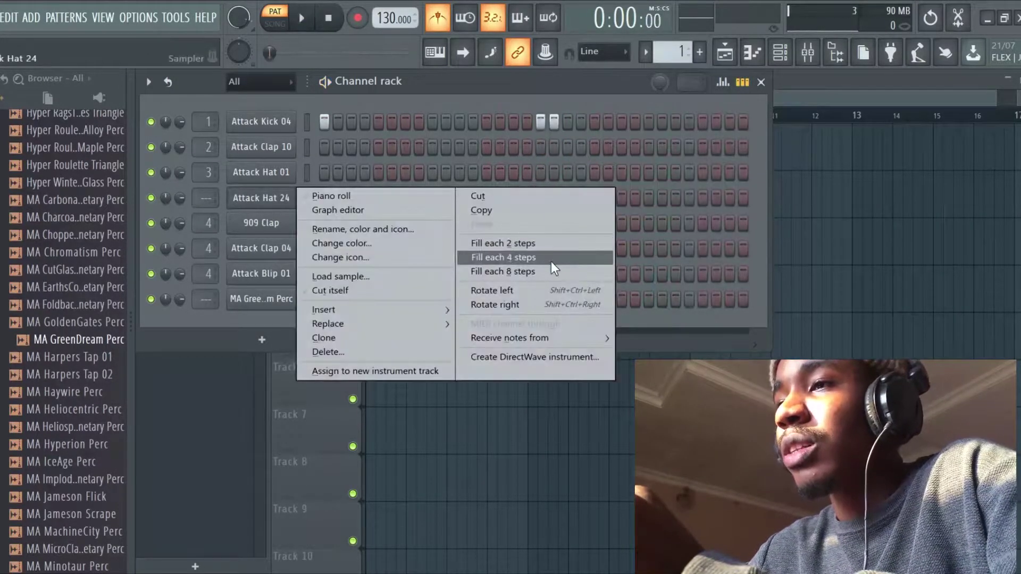
Fill Attack Hat 24 on each 4 steps and Attack Hat 01 on each 2 steps, and play the pattern to check it
{"action": "left_click", "coordinate": [523, 256]}
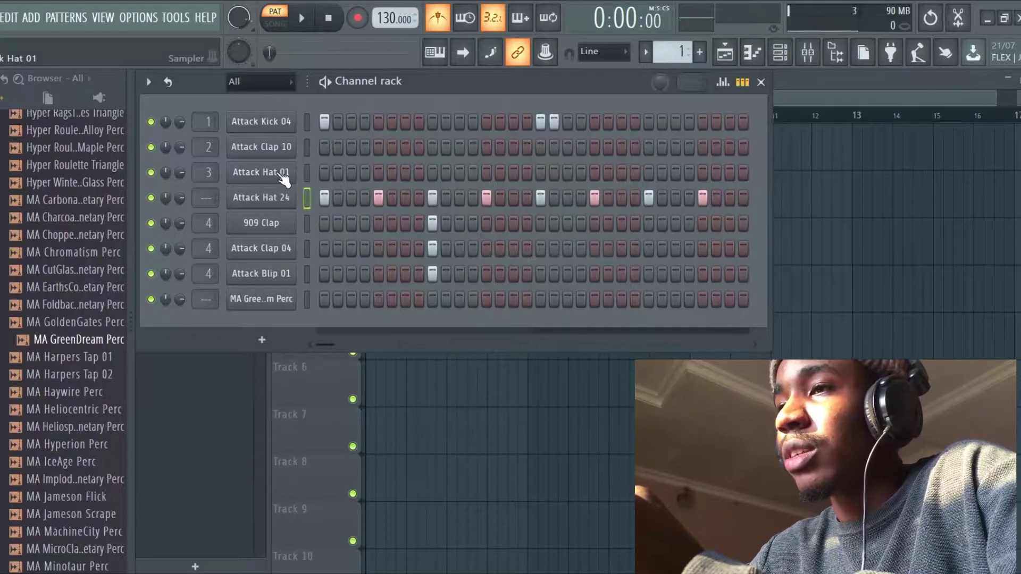
{"action": "right_click", "coordinate": [279, 174]}
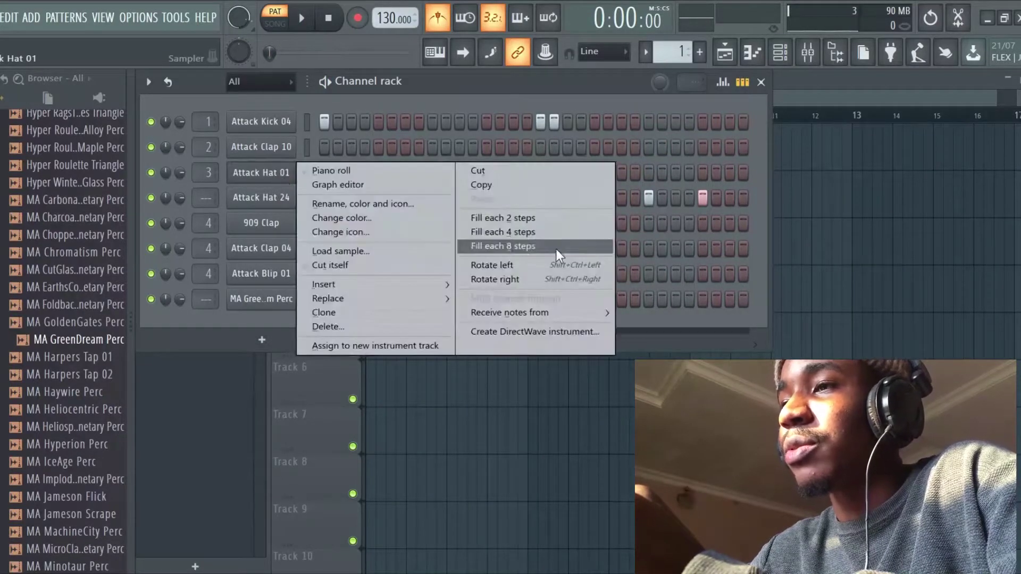
{"action": "left_click", "coordinate": [522, 215]}
{"action": "key", "text": "space"}
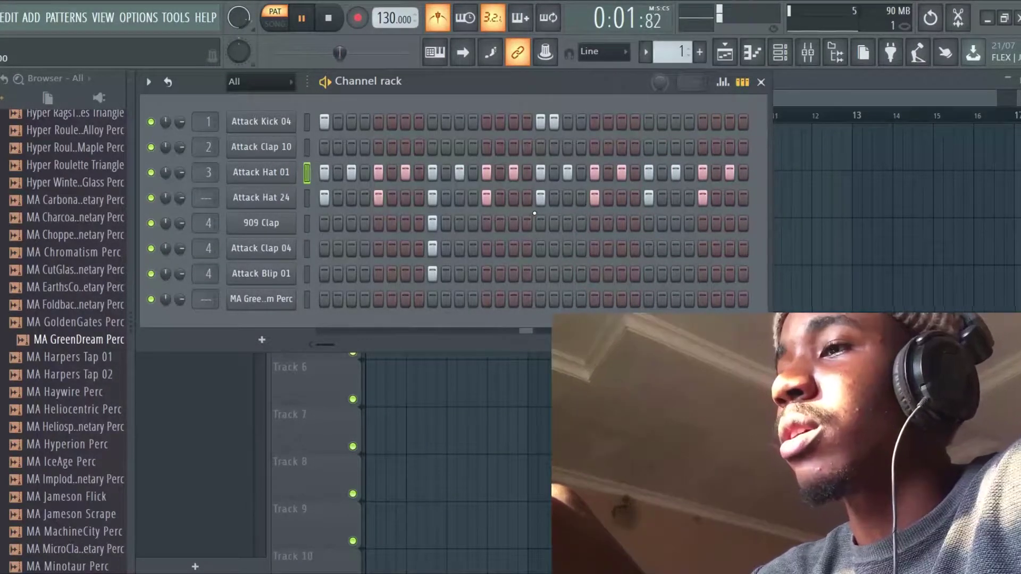
{"action": "left_click", "coordinate": [552, 124]}
{"action": "key", "text": "space"}
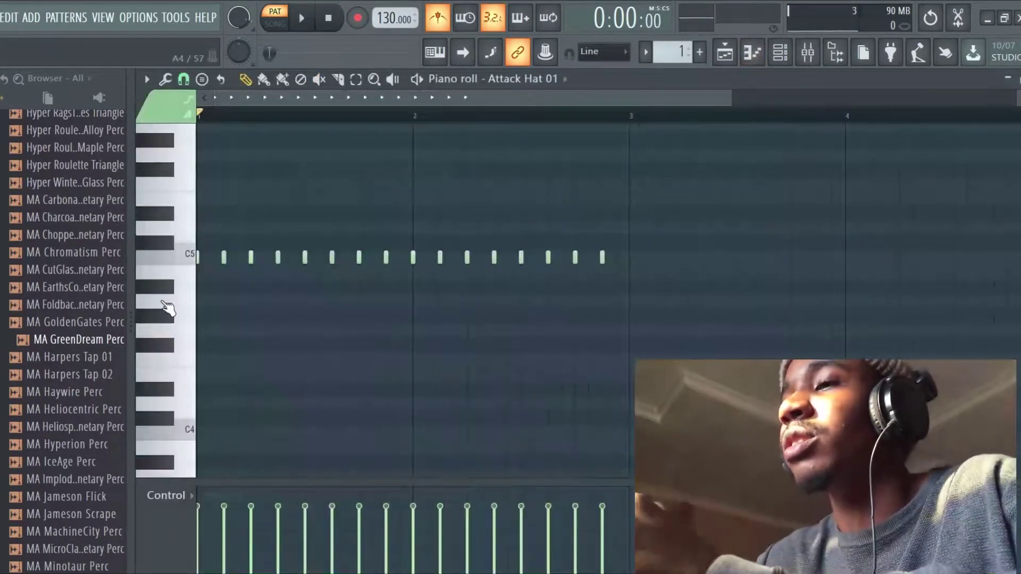
Lengthen and chop Attack Hat 01 notes into rolls at the start of bar 1 and on beat 4 of bars 1 and 2
{"action": "scroll", "coordinate": [239, 285], "scroll_direction": "up", "scroll_amount": 1}
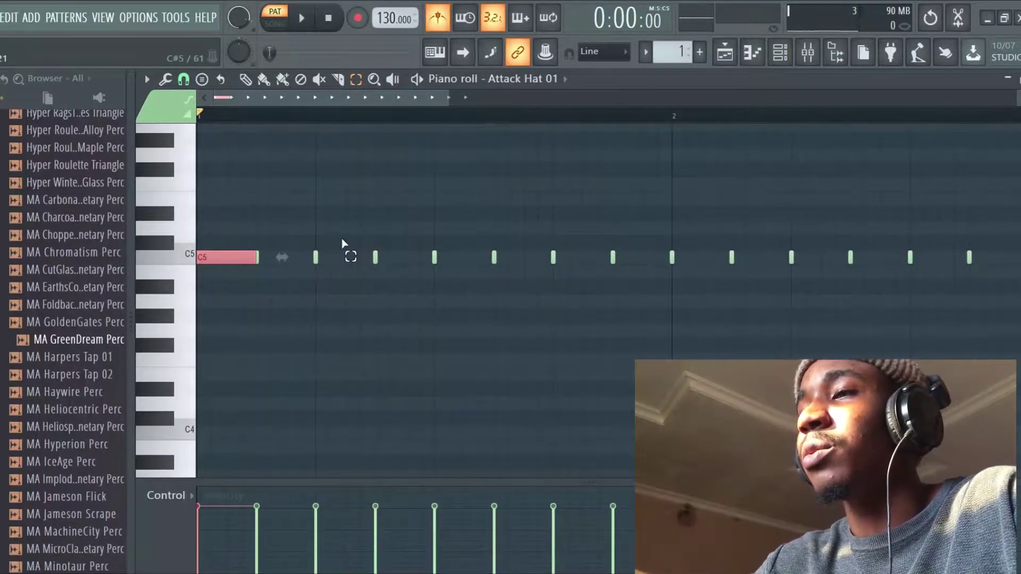
{"action": "key", "text": "alt+u"}
{"action": "key", "text": "space"}
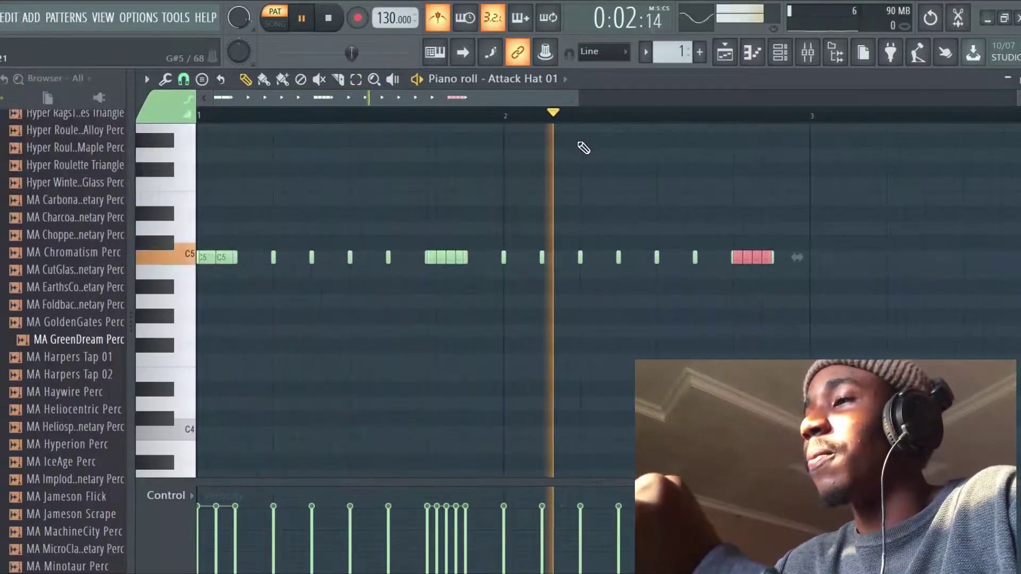
{"action": "key", "text": "space"}
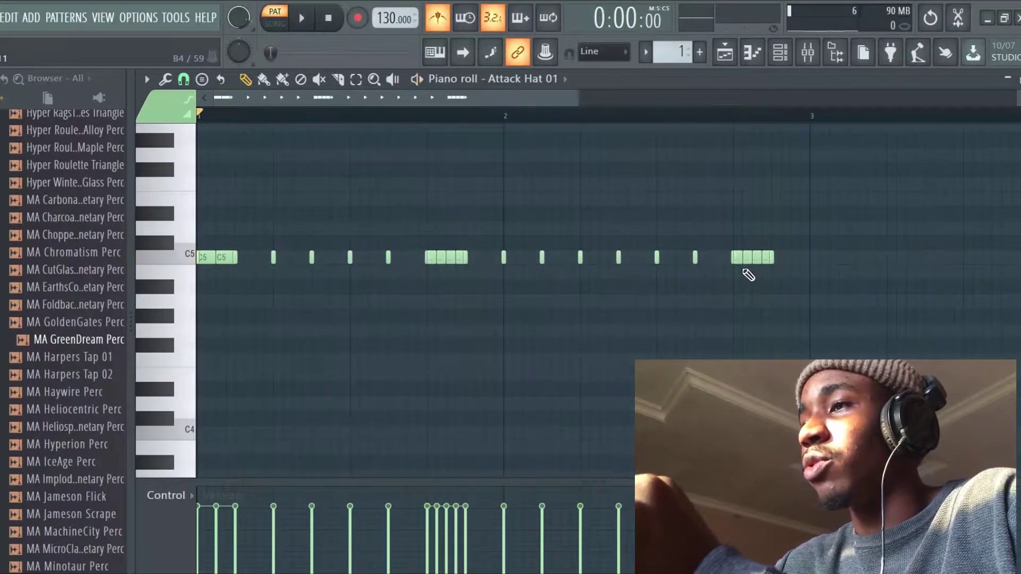
Paint the Kick pattern across bars 1 to 10 of Track 1 in the playlist
{"action": "left_click", "coordinate": [724, 51]}
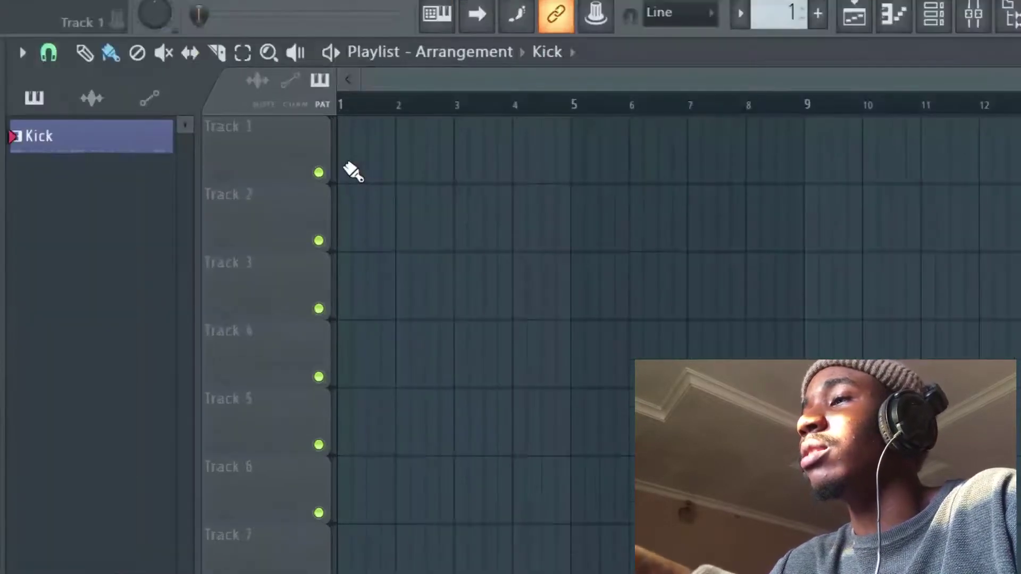
{"action": "left_click_drag", "start_coordinate": [377, 160], "coordinate": [746, 171]}
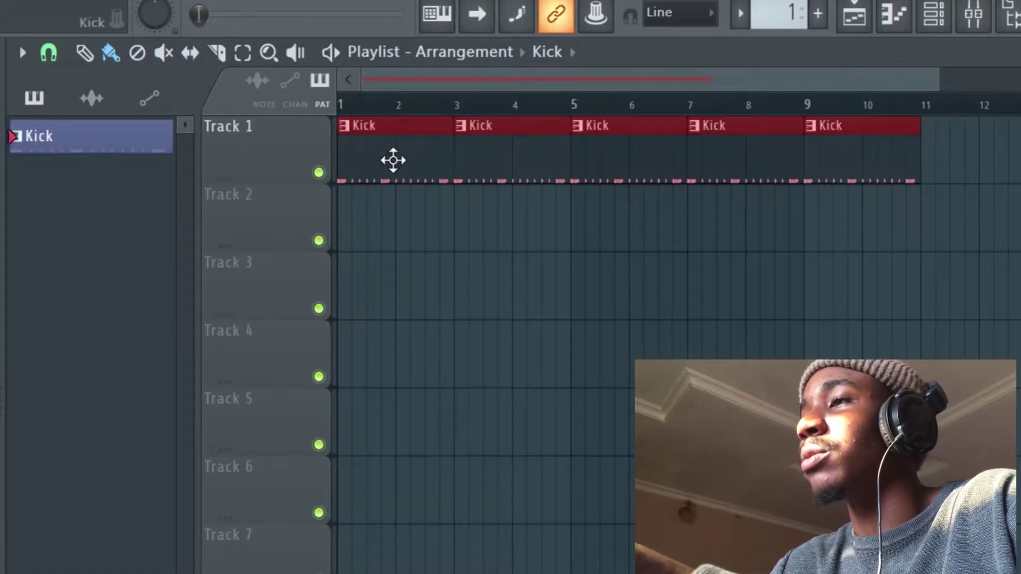
Rename the Kick pattern as Drums! and play the arrangement in song mode
{"action": "key", "text": "F2"}
{"action": "type", "text": "Drums!"}
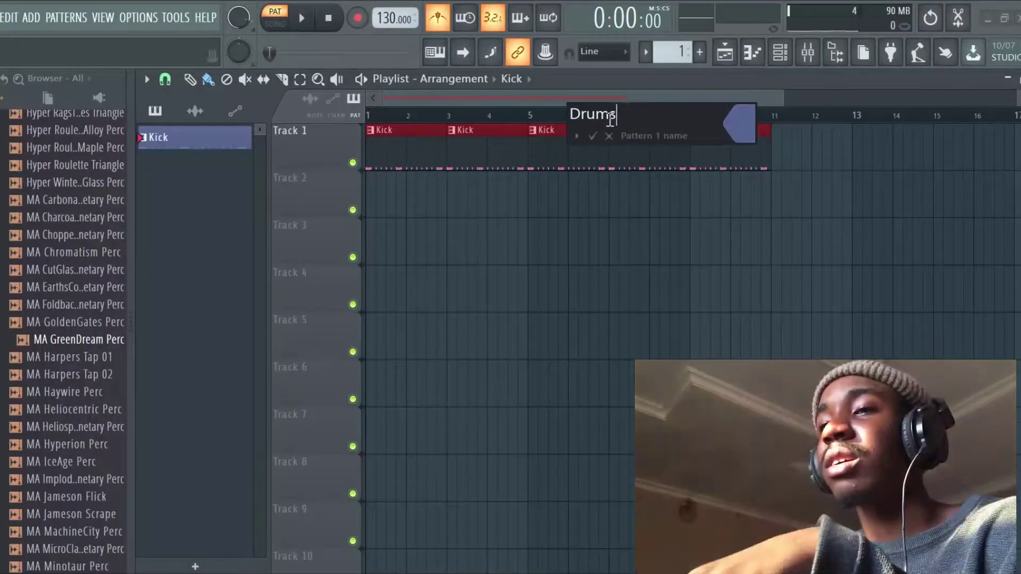
{"action": "key", "text": "Return"}
{"action": "key", "text": "space"}
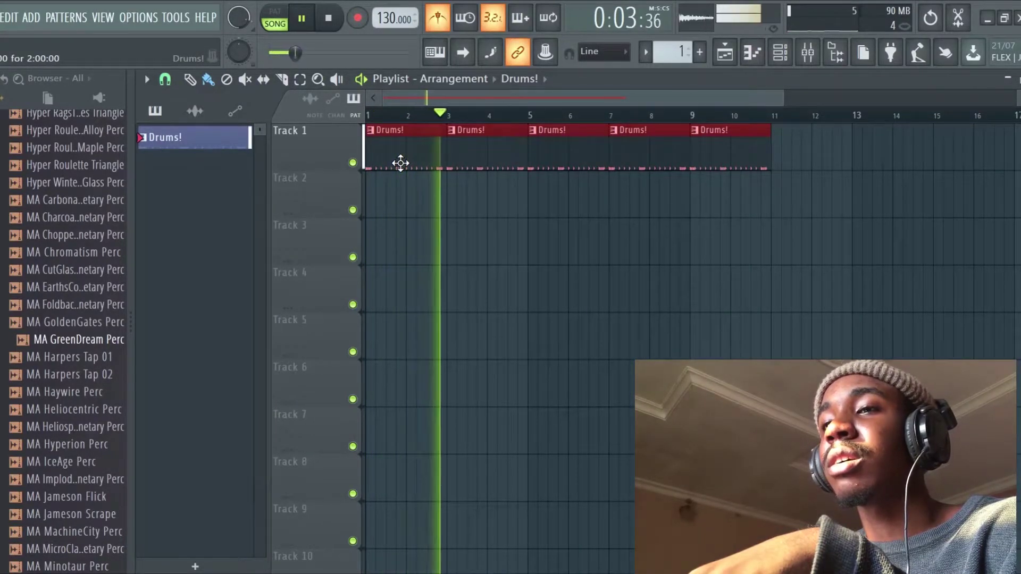
{"action": "key", "text": "space"}
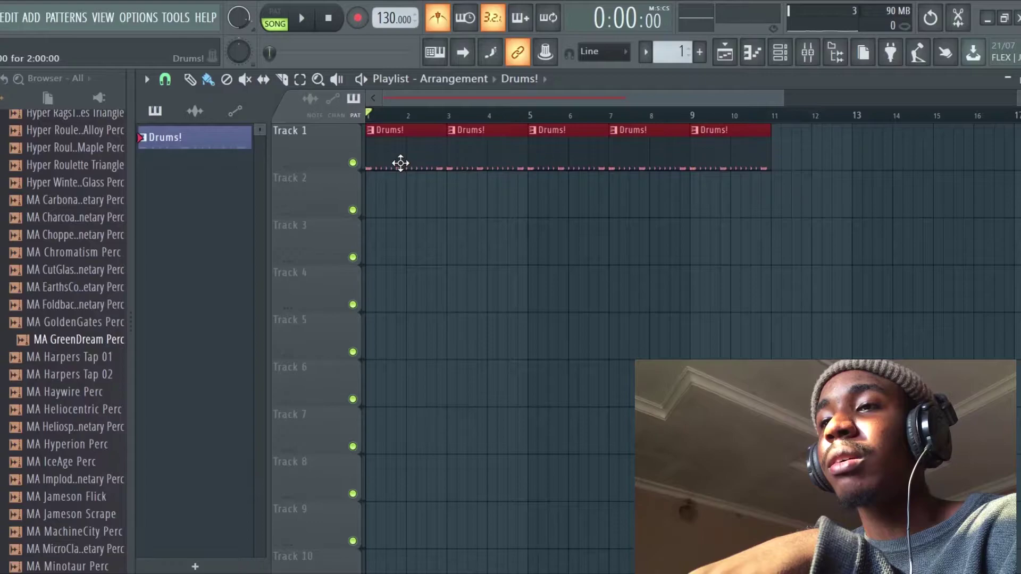
Add the Jazz guitar preset from the Instruments pack as a channel and open its piano roll in pattern 2
{"action": "scroll", "coordinate": [16, 223], "scroll_direction": "up", "scroll_amount": 20}
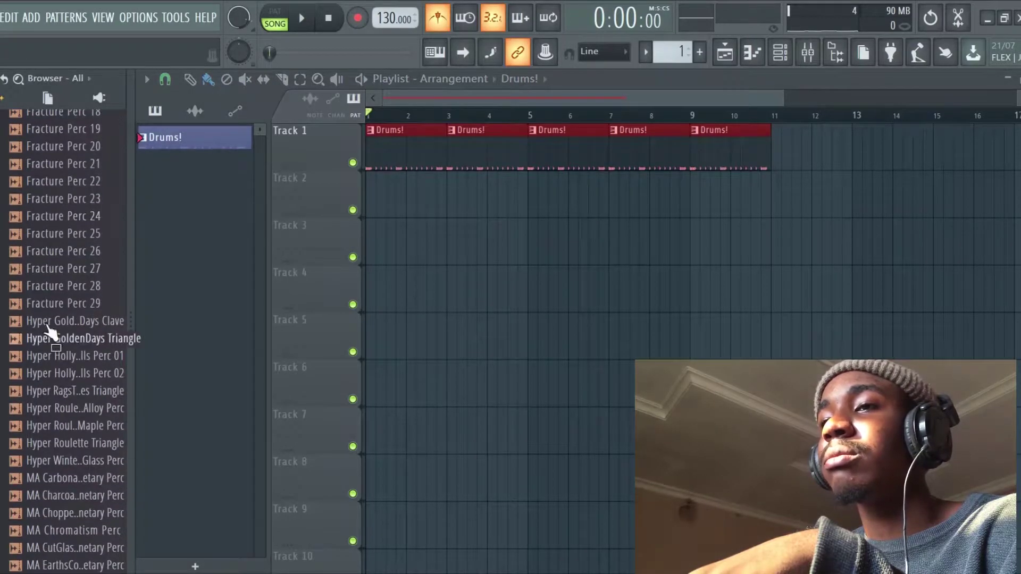
{"action": "scroll", "coordinate": [51, 333], "scroll_direction": "up", "scroll_amount": 20}
{"action": "left_click", "coordinate": [51, 336]}
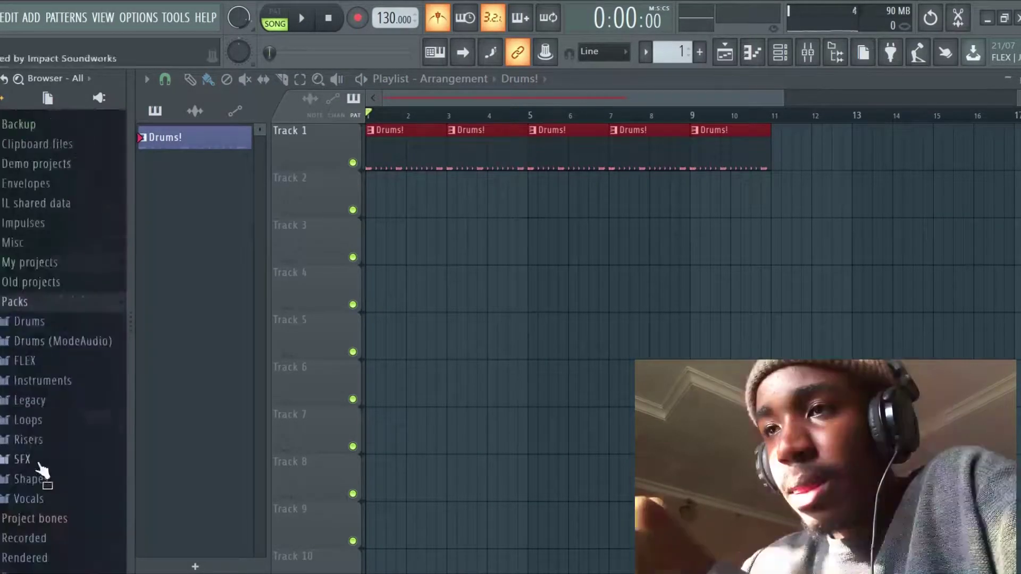
{"action": "left_click", "coordinate": [43, 383]}
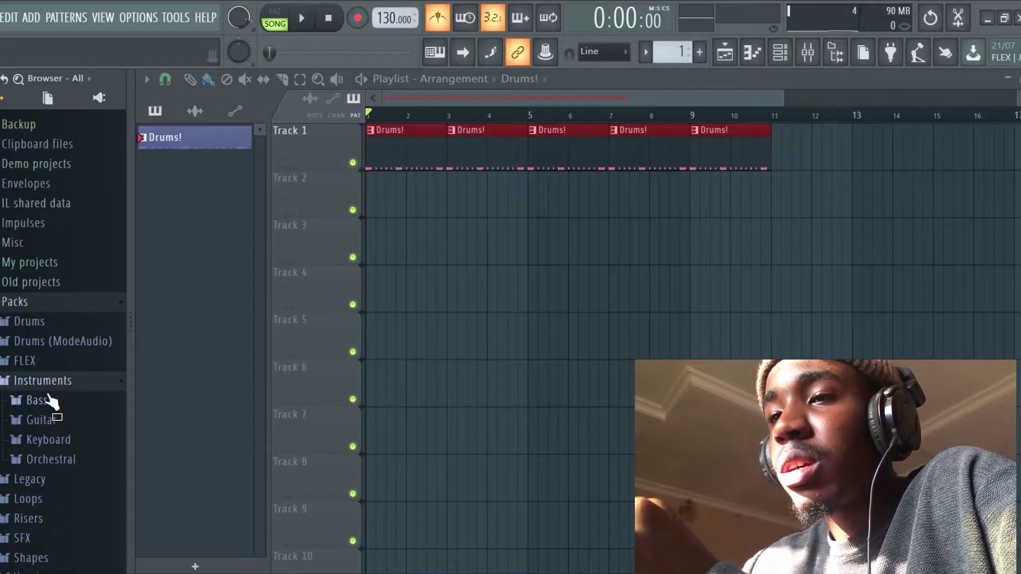
{"action": "left_click", "coordinate": [42, 420]}
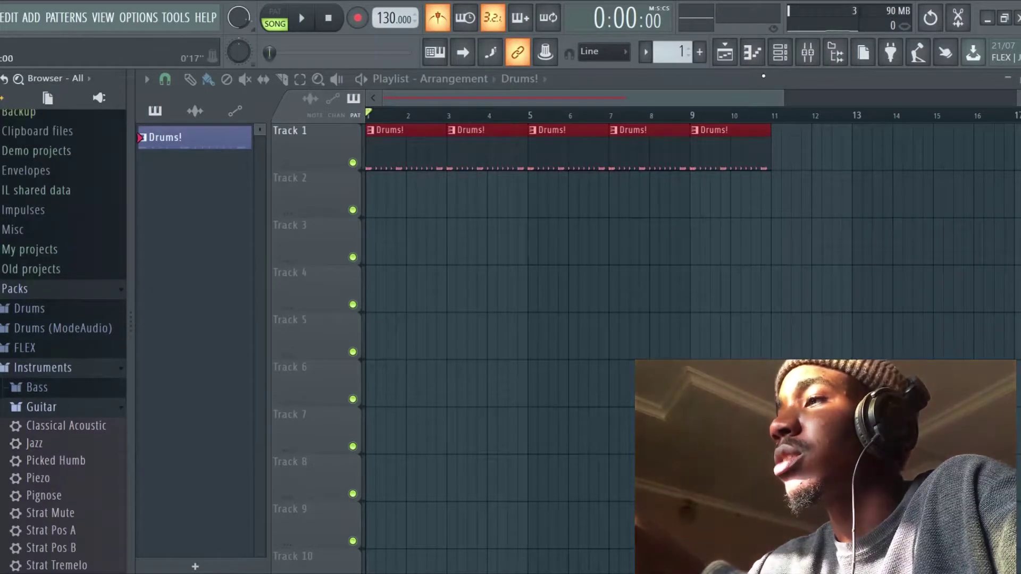
{"action": "left_click", "coordinate": [779, 52]}
{"action": "left_click", "coordinate": [699, 51]}
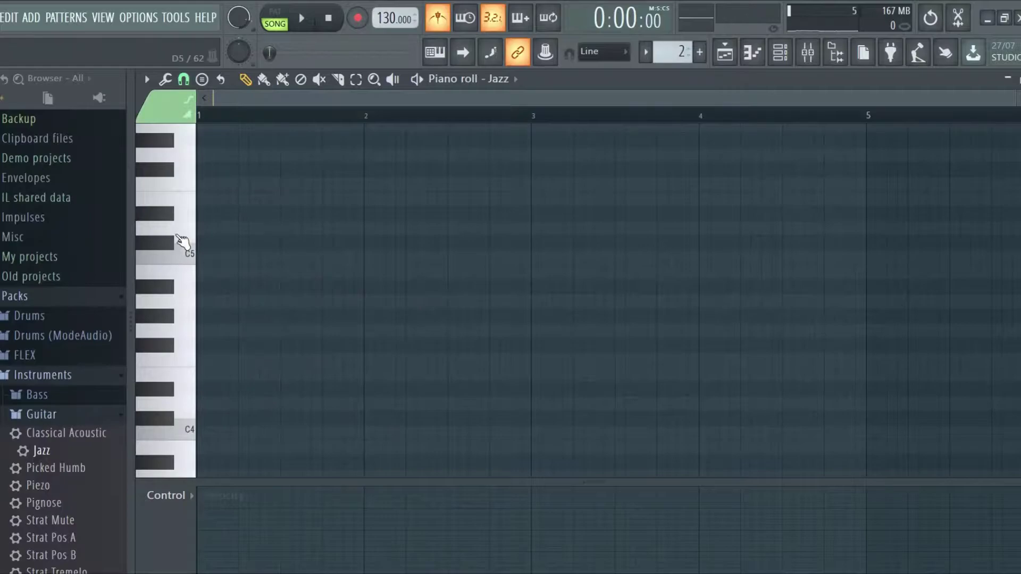
{"action": "scroll", "coordinate": [183, 255], "scroll_direction": "up", "scroll_amount": 3}
{"action": "left_click", "coordinate": [192, 396]}
{"action": "left_click", "coordinate": [202, 396]}
{"action": "left_click_drag", "start_coordinate": [365, 399], "coordinate": [240, 354]}
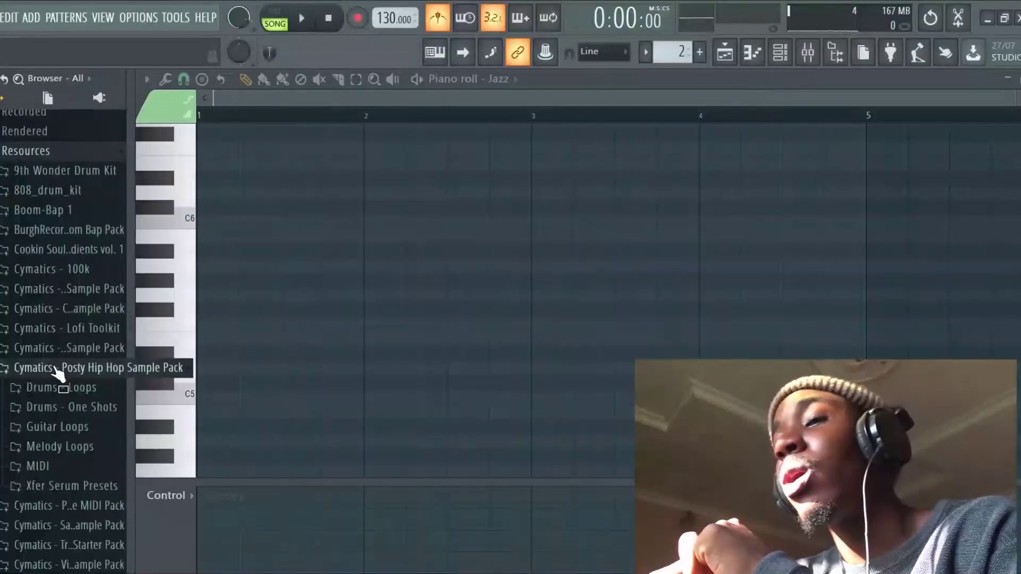
Import the sixth MIDI loop (C# Min) from the Cymatics Posty Hip Hop Sample Pack into the Jazz piano roll and play it
{"action": "left_click", "coordinate": [59, 465]}
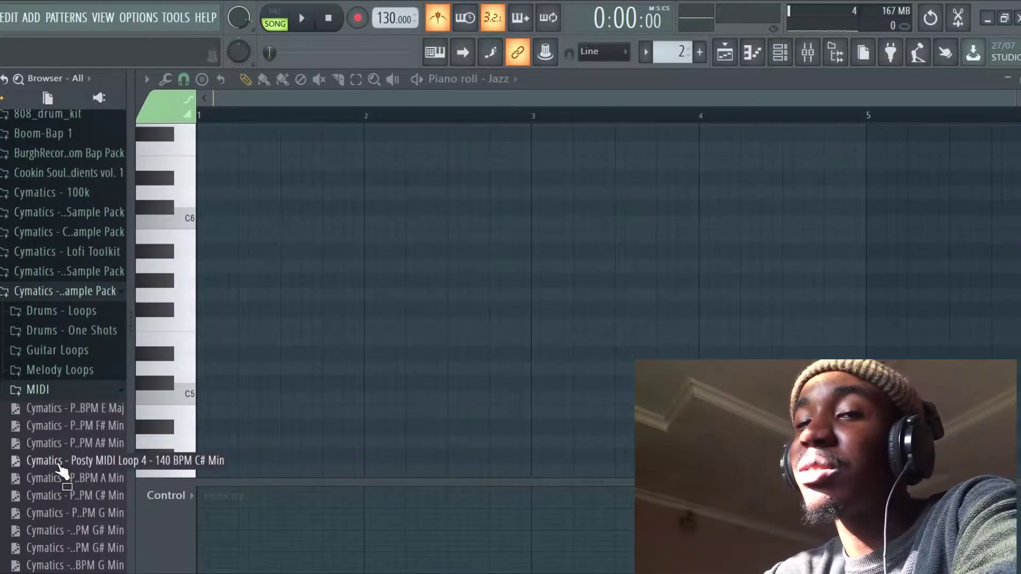
{"action": "left_click_drag", "start_coordinate": [52, 452], "coordinate": [331, 377]}
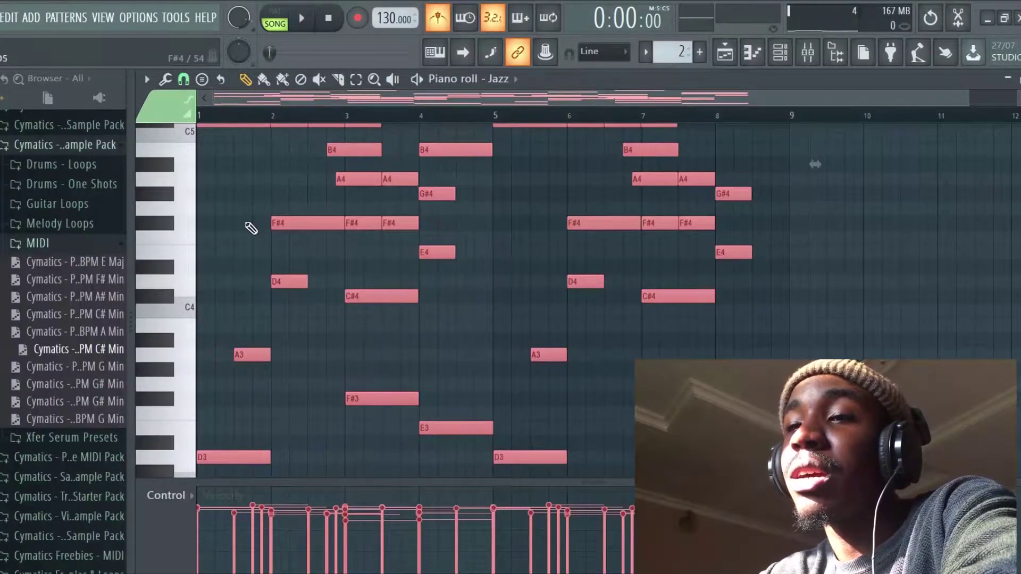
{"action": "key", "text": "space"}
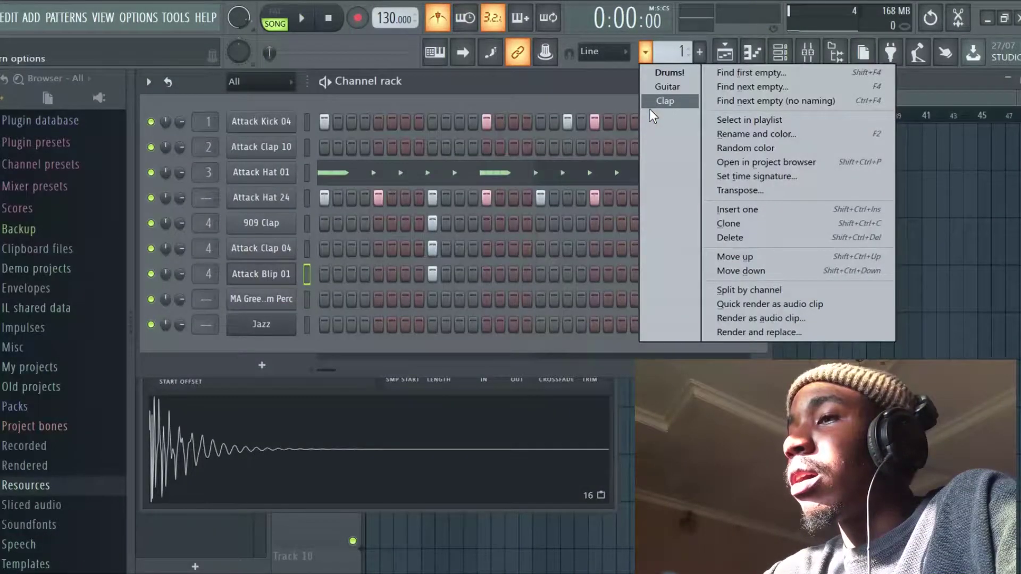
Paste the clap hits into the Attack Blip 01, Attack Clap 04 and 909 Clap channels of the Clap pattern
{"action": "left_click", "coordinate": [665, 101]}
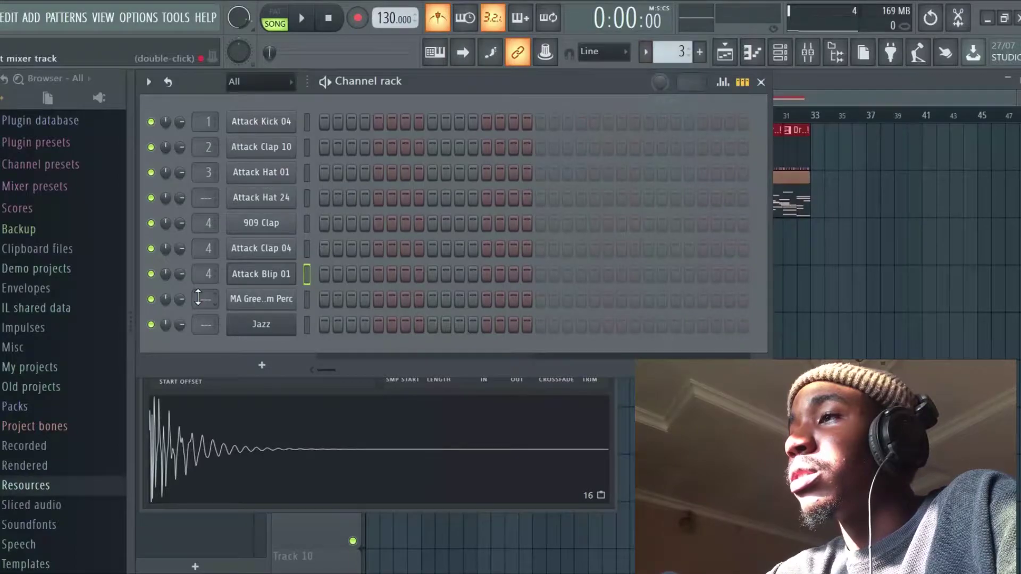
{"action": "right_click", "coordinate": [294, 273]}
{"action": "left_click", "coordinate": [519, 299]}
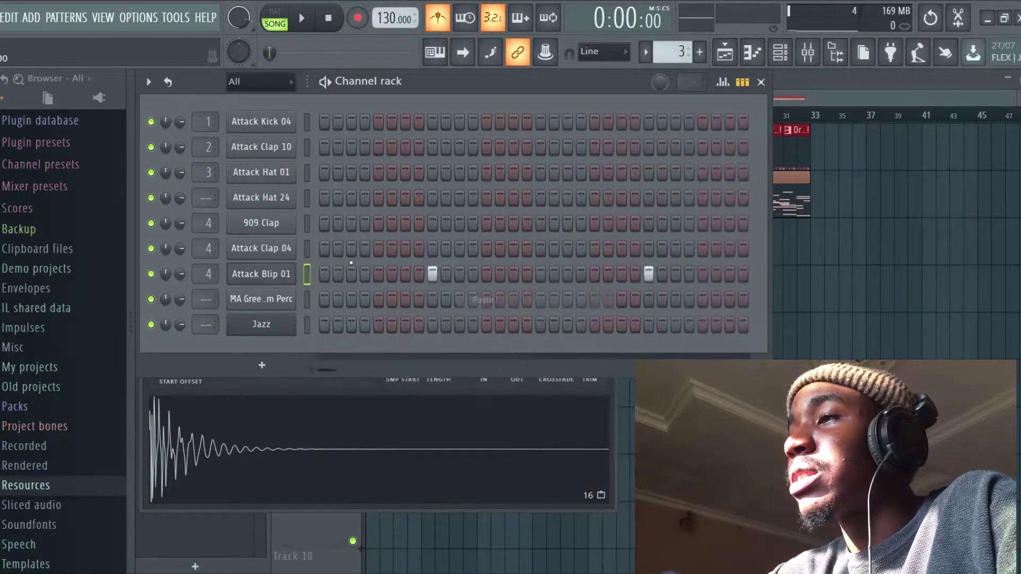
{"action": "right_click", "coordinate": [264, 260]}
{"action": "left_click", "coordinate": [487, 270]}
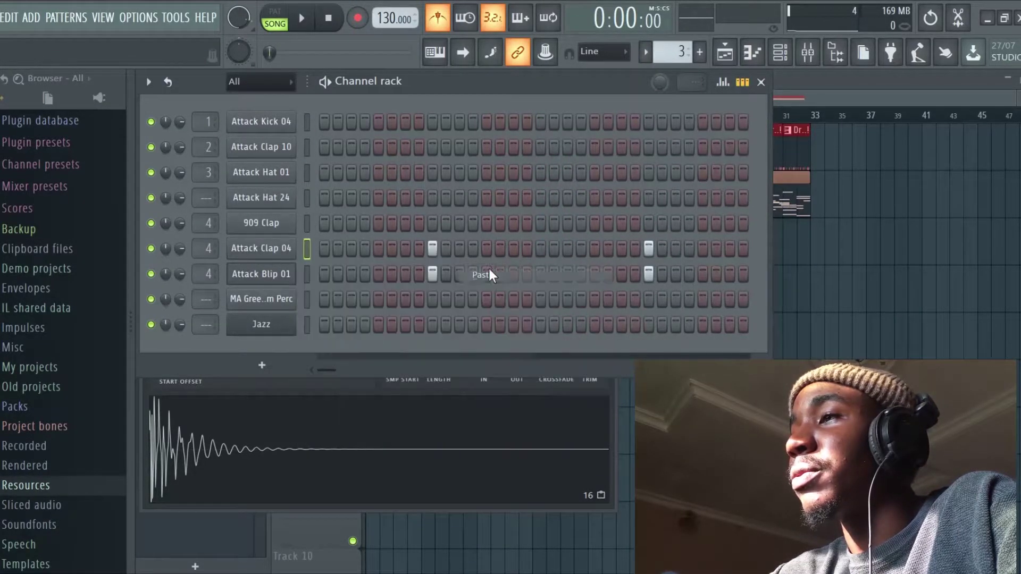
{"action": "right_click", "coordinate": [260, 228]}
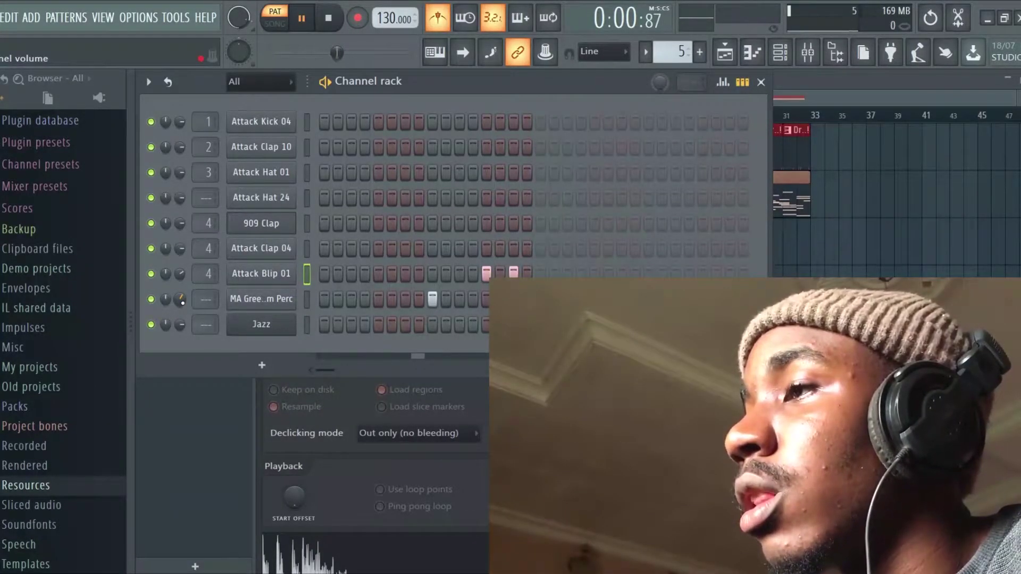
{"action": "key", "text": "space"}
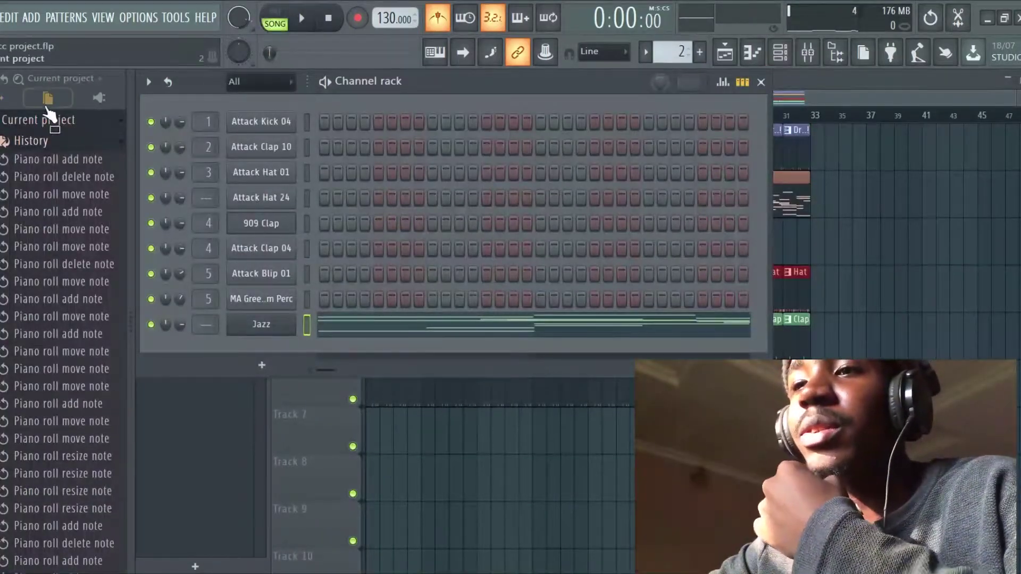
Show the sound packs in the full browser and add a new pattern 6 named 808!
{"action": "left_click", "coordinate": [2, 98]}
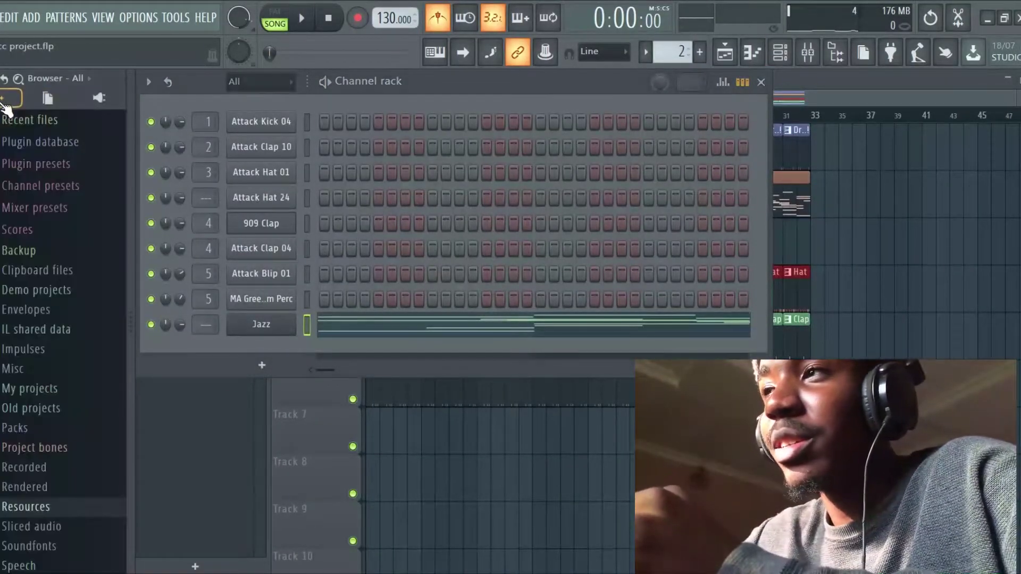
{"action": "left_click", "coordinate": [32, 431]}
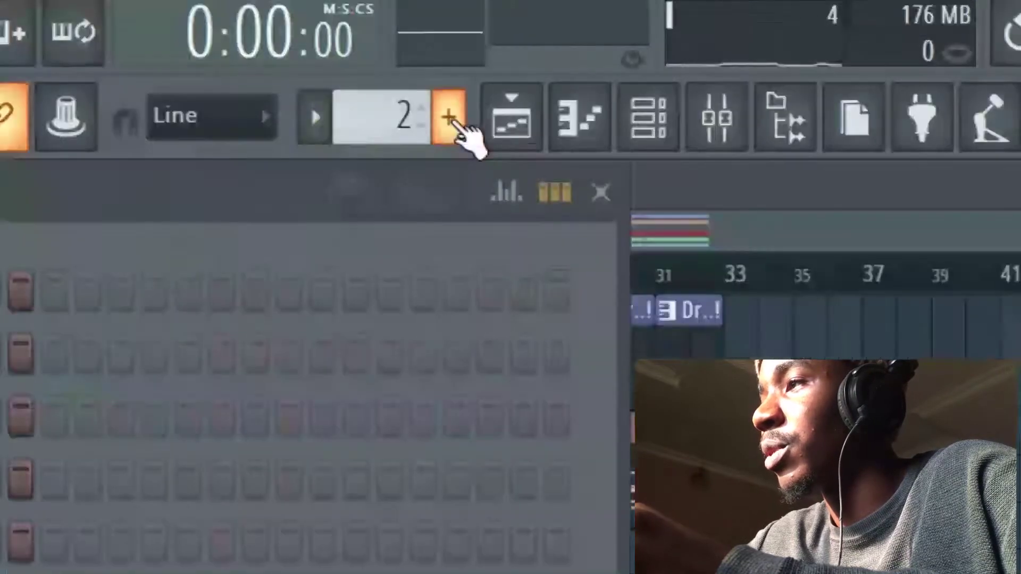
{"action": "left_click", "coordinate": [700, 53]}
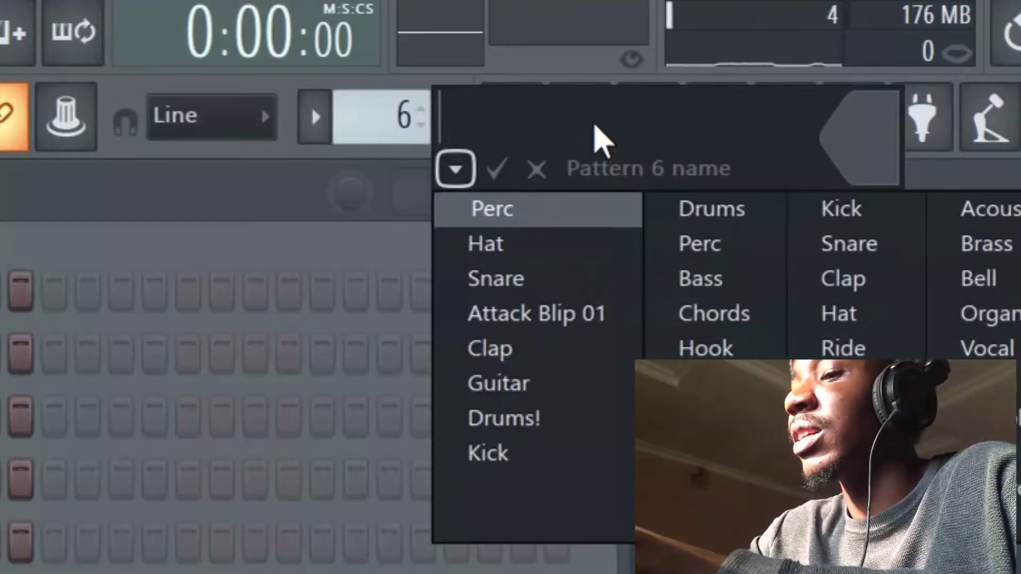
{"action": "left_click", "coordinate": [594, 126]}
{"action": "type", "text": "8"}
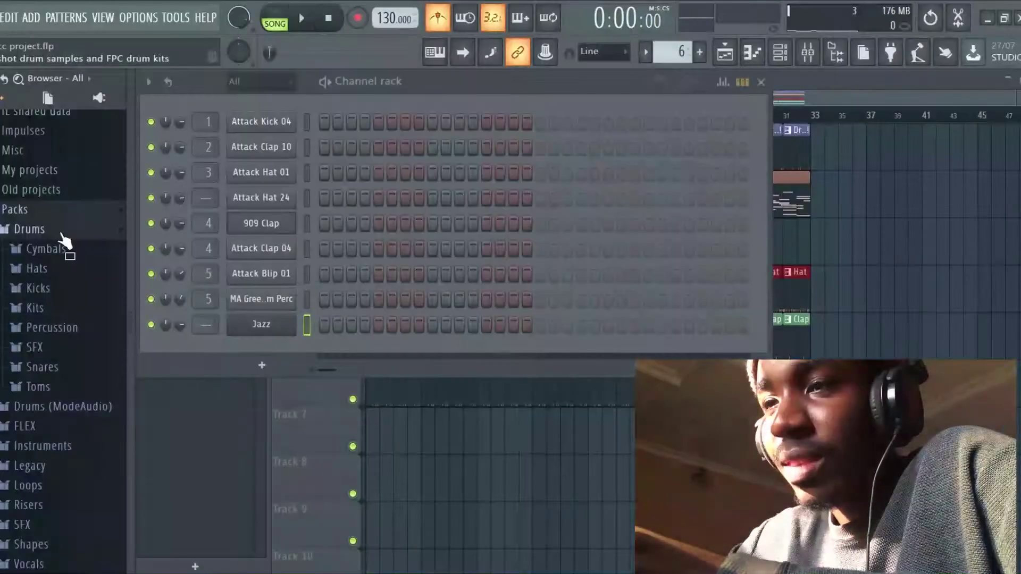
{"action": "left_click", "coordinate": [62, 234]}
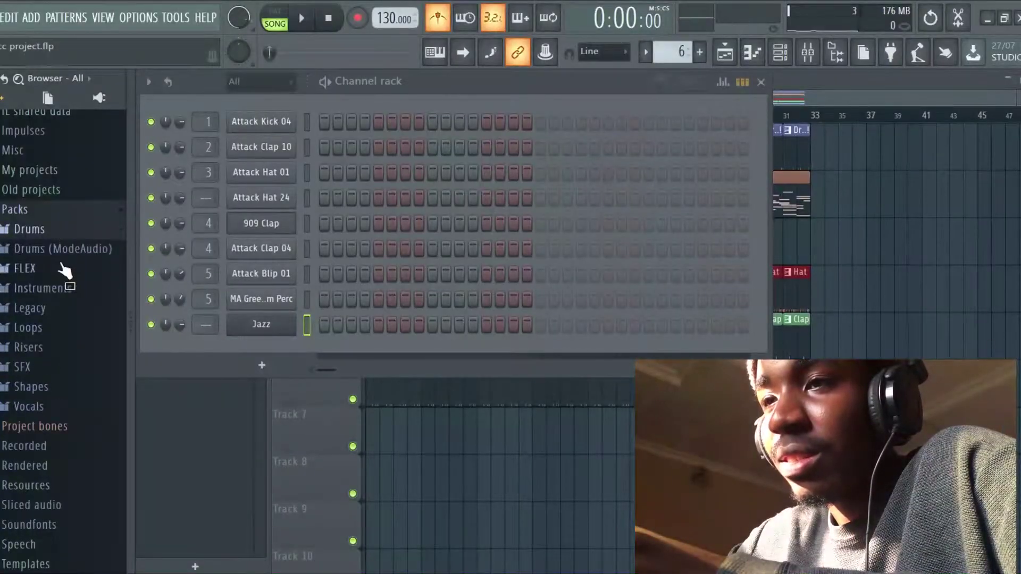
{"action": "left_click", "coordinate": [43, 288]}
{"action": "left_click", "coordinate": [50, 318]}
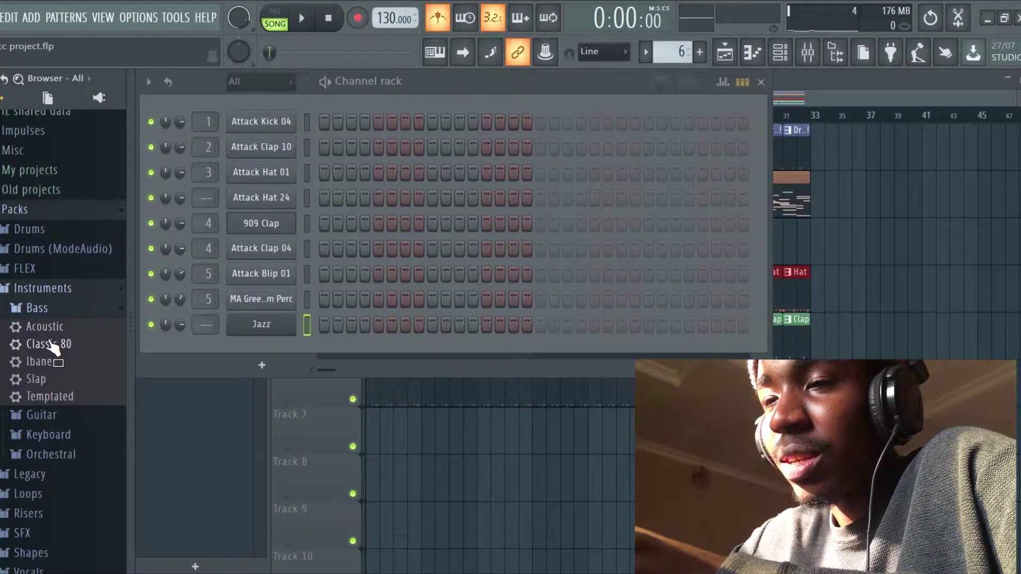
{"action": "left_click", "coordinate": [62, 290]}
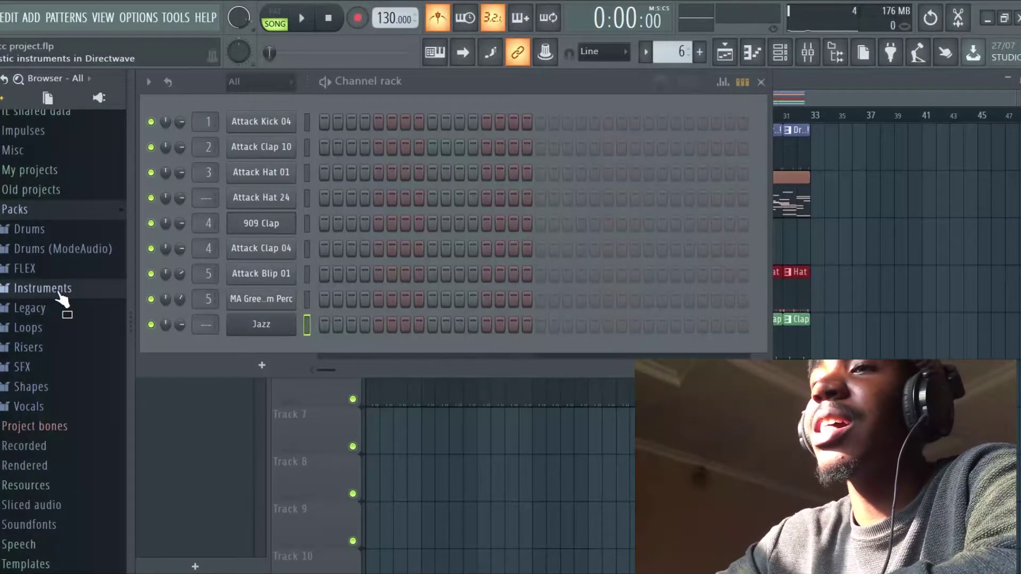
Add FLEX from the Synth classic generators as a channel and load 808 Destroyed from the Mobile Tuned 808 Bass pack
{"action": "left_click", "coordinate": [100, 99]}
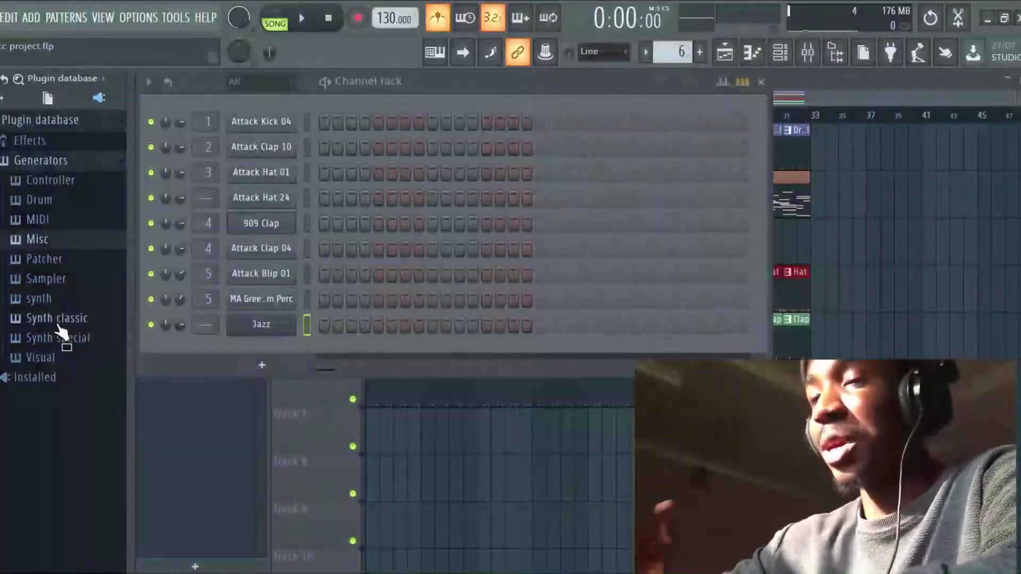
{"action": "left_click", "coordinate": [56, 317]}
{"action": "left_click_drag", "start_coordinate": [67, 447], "coordinate": [259, 348]}
{"action": "left_click_drag", "start_coordinate": [260, 349], "coordinate": [258, 348]}
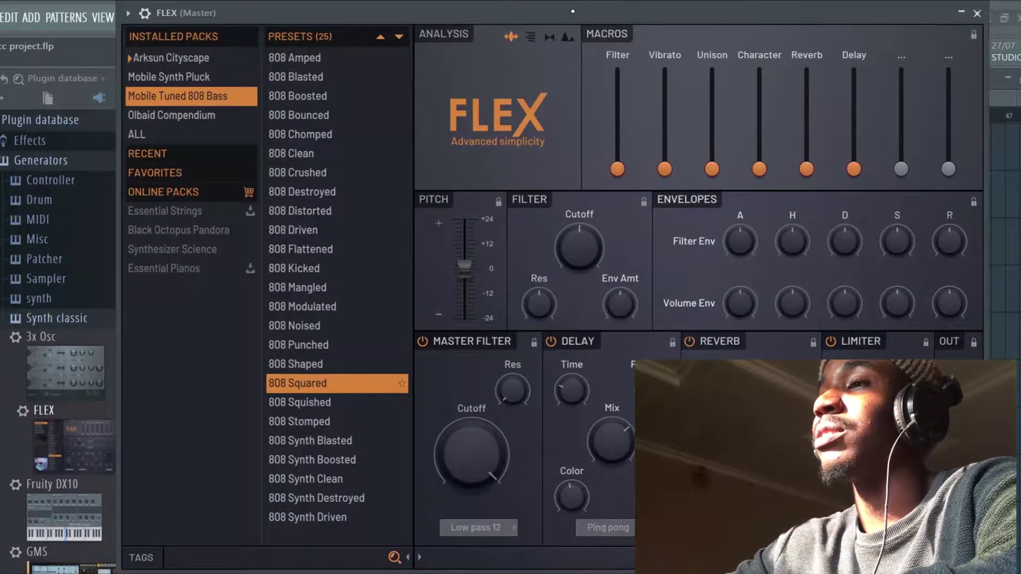
{"action": "left_click_drag", "start_coordinate": [445, 9], "coordinate": [463, 24]}
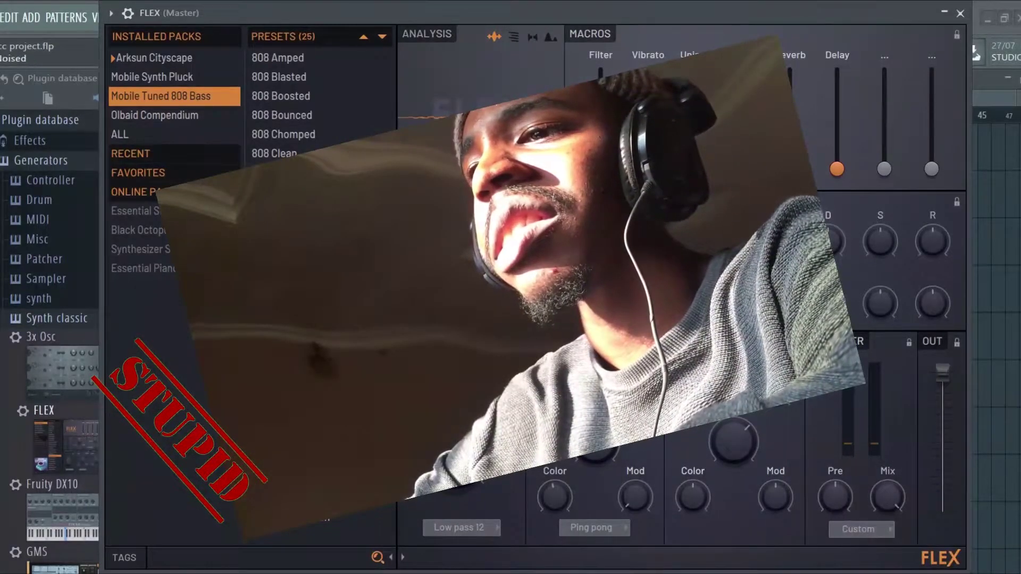
{"action": "left_click", "coordinate": [325, 194]}
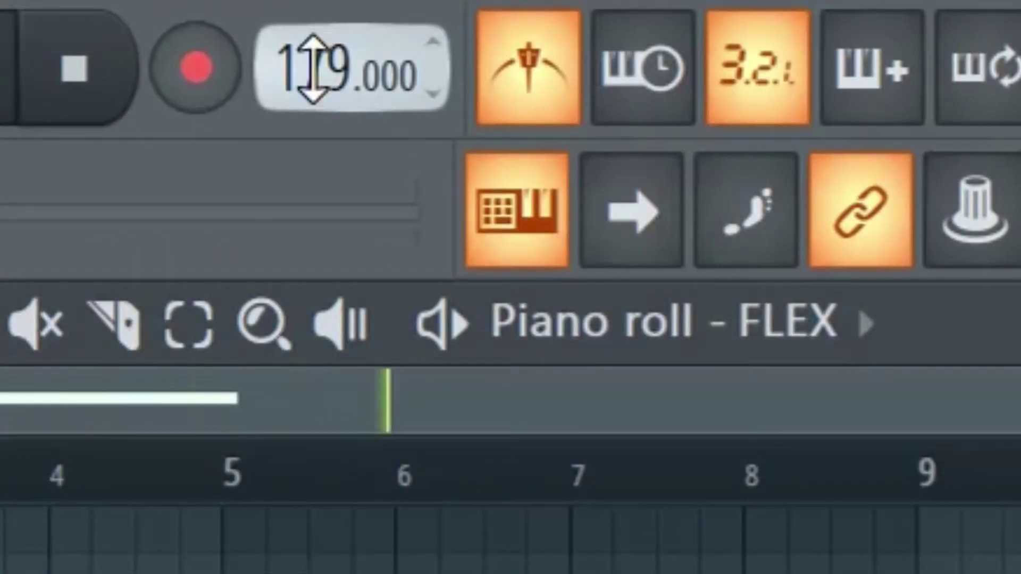
Set the project tempo to 167 BPM and move the F4 note in bar 2 to F#4, directly before the A4 note
{"action": "left_click_drag", "start_coordinate": [314, 69], "coordinate": [326, 193]}
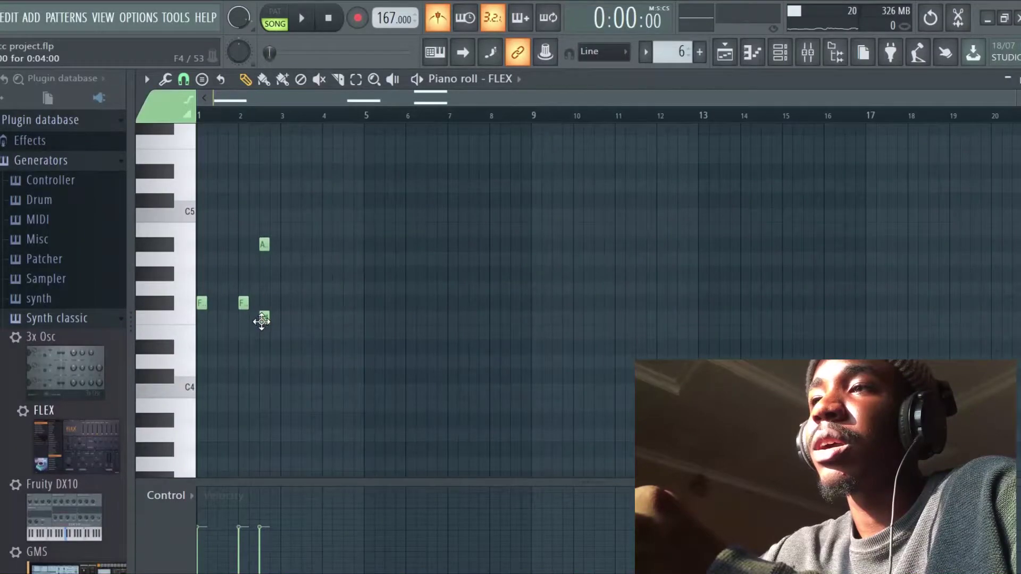
{"action": "mouse_move", "coordinate": [261, 321]}
{"action": "left_mouse_down"}
{"action": "mouse_move", "coordinate": [261, 331]}
{"action": "mouse_move", "coordinate": [255, 303]}
{"action": "left_mouse_up"}
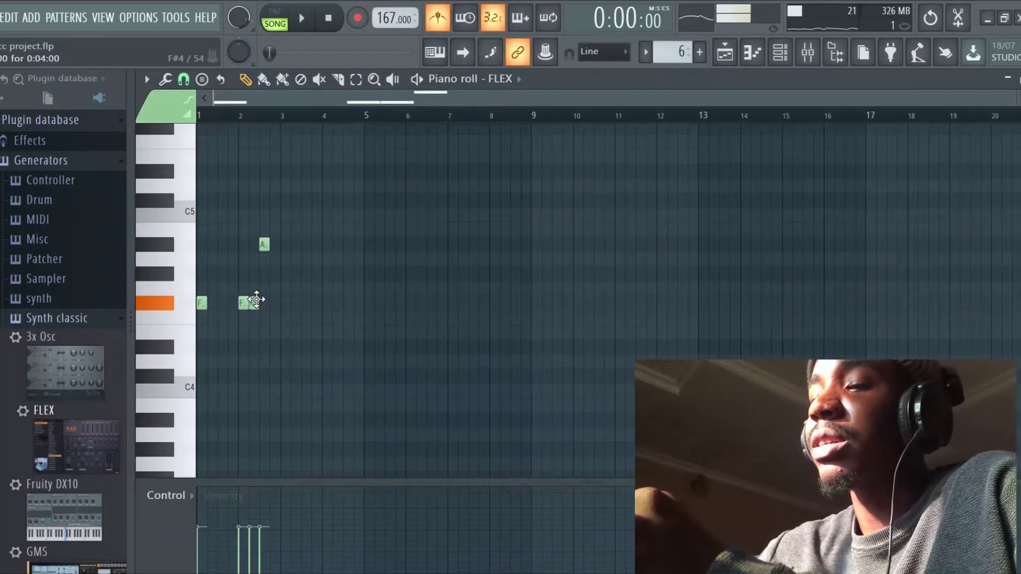
{"action": "key", "text": "space"}
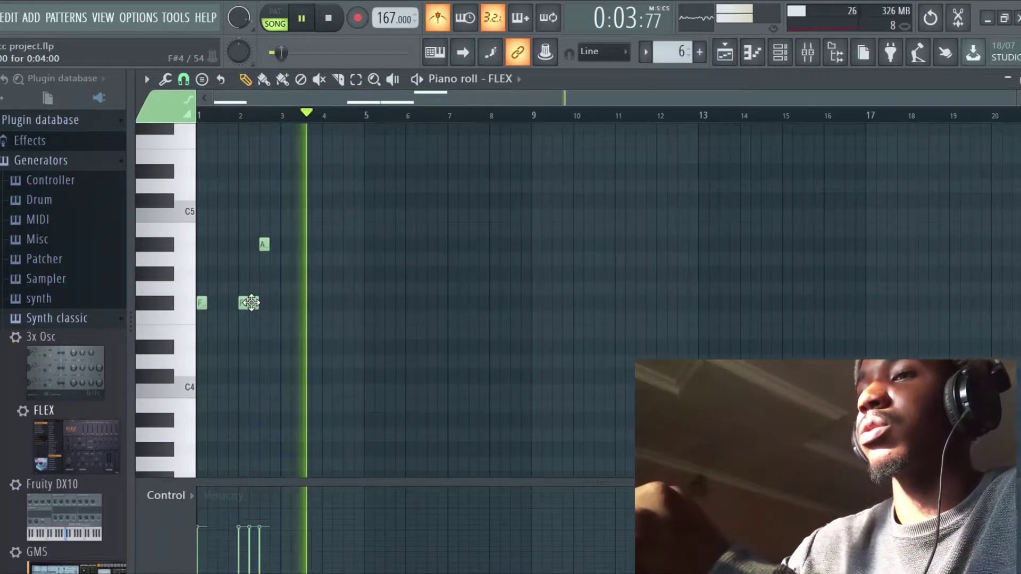
{"action": "key", "text": "space"}
Audition all the selected FLEX notes and shift the A4 note in bar 2 earlier, onto the third kick hit
{"action": "key", "text": "ctrl+a"}
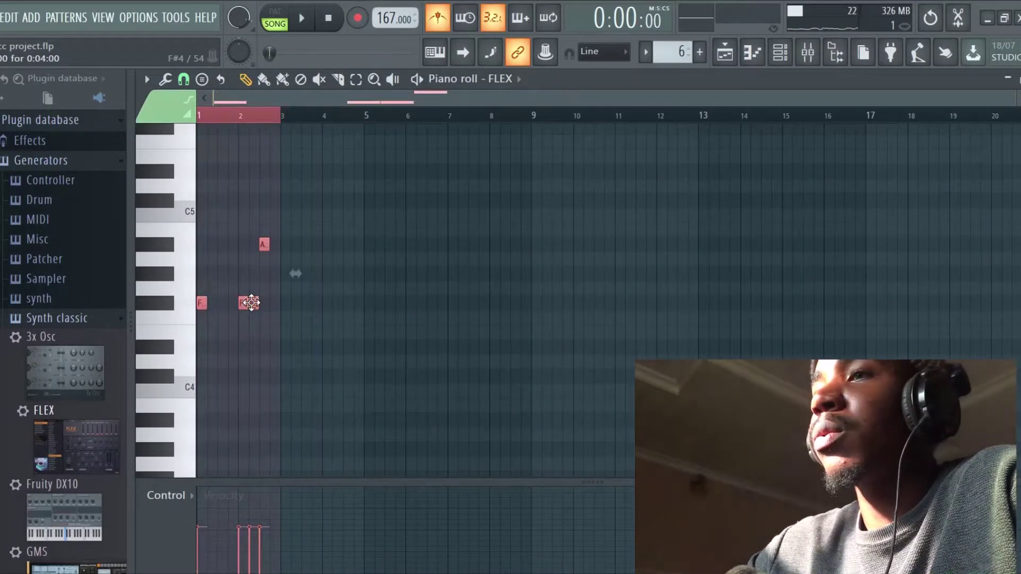
{"action": "key", "text": "space"}
{"action": "key", "text": "space"}
{"action": "key", "text": "ctrl+d"}
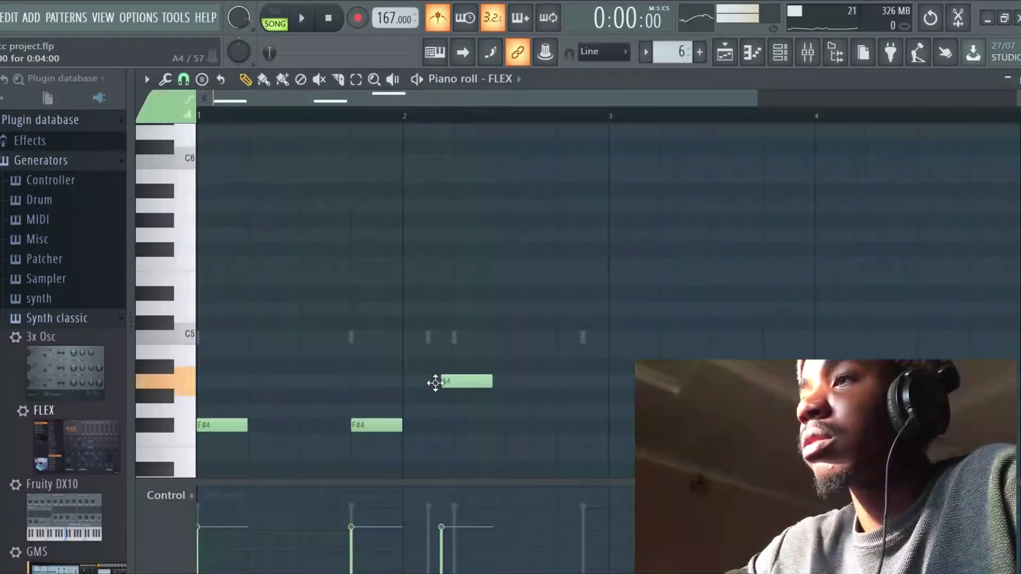
{"action": "left_click_drag", "start_coordinate": [447, 383], "coordinate": [431, 349]}
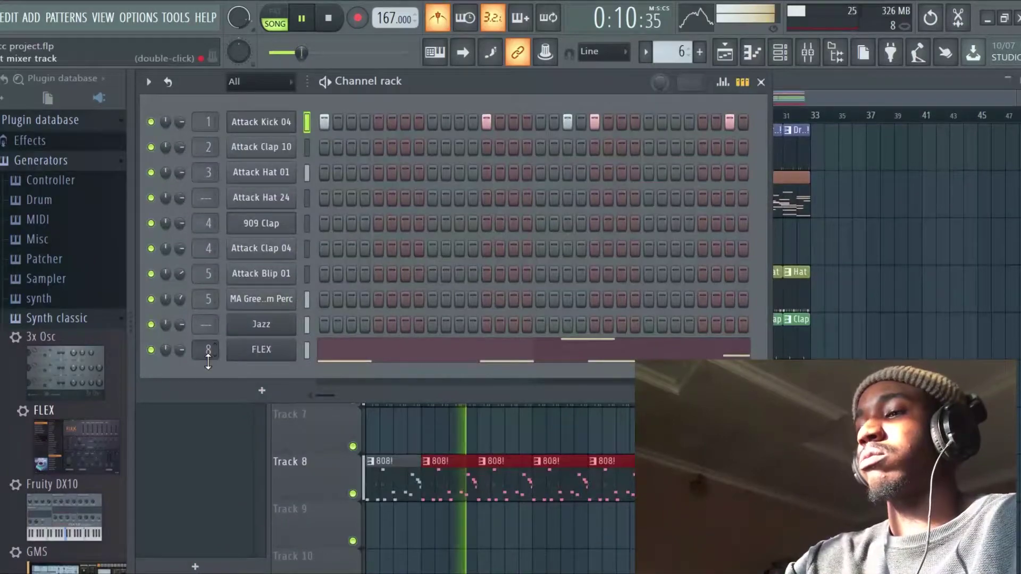
Route the FLEX channel to free mixer track 6, close its window and stop playback
{"action": "left_click", "coordinate": [263, 351]}
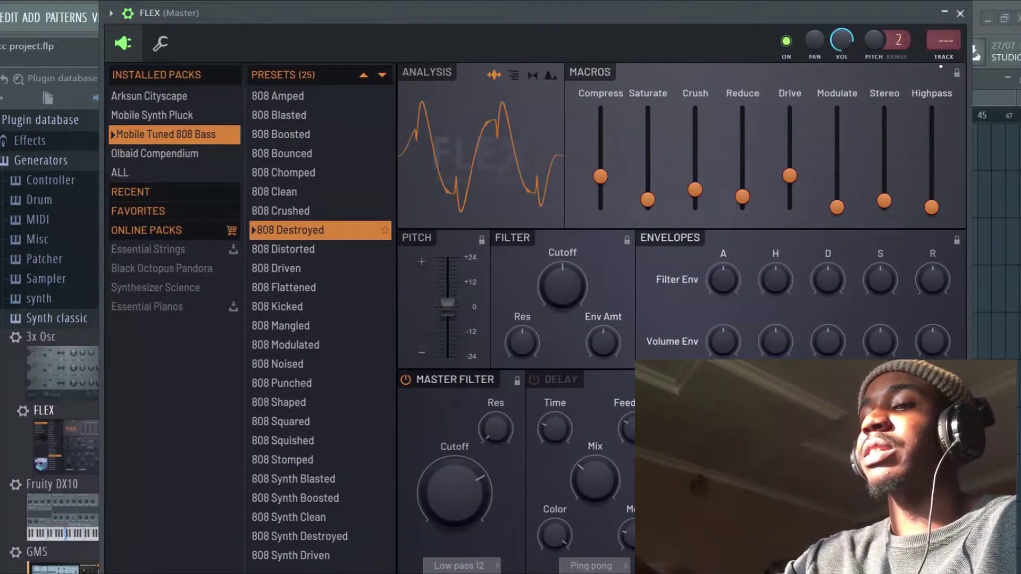
{"action": "left_click", "coordinate": [946, 58]}
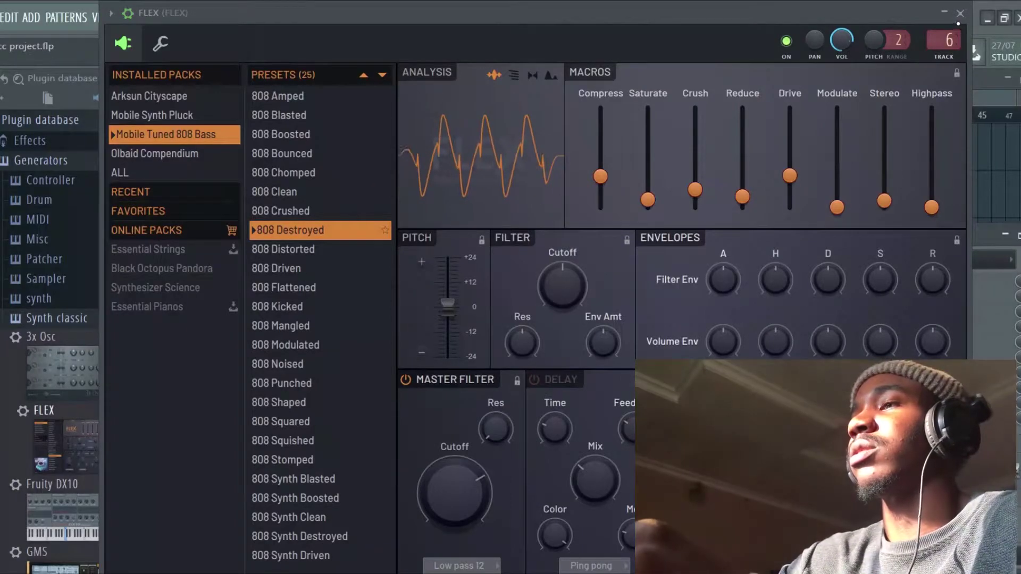
{"action": "left_click", "coordinate": [960, 14]}
{"action": "key", "text": "space"}
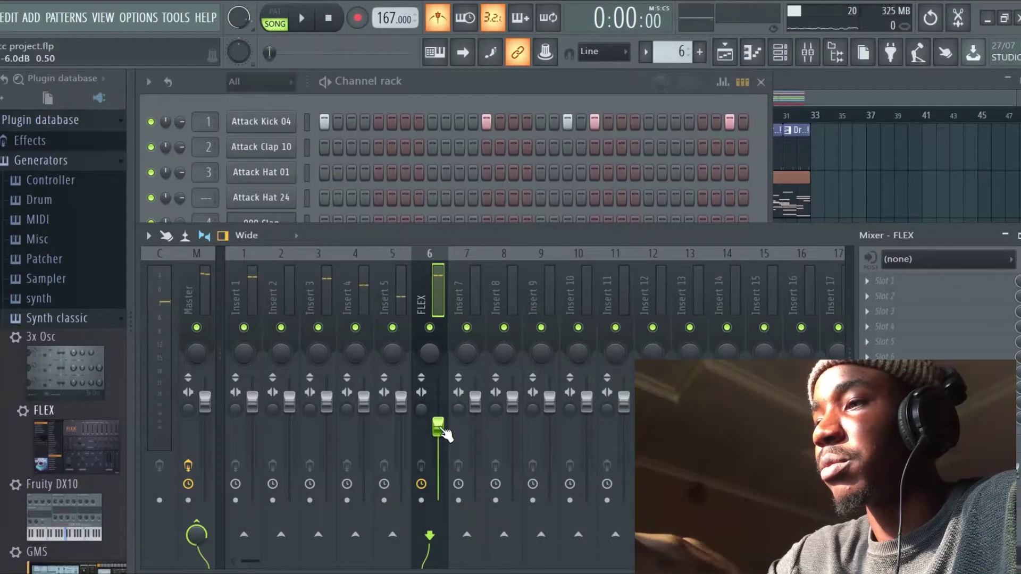
Play the arrangement and check the Insert 1 level against the FLEX track in the mixer
{"action": "key", "text": "space"}
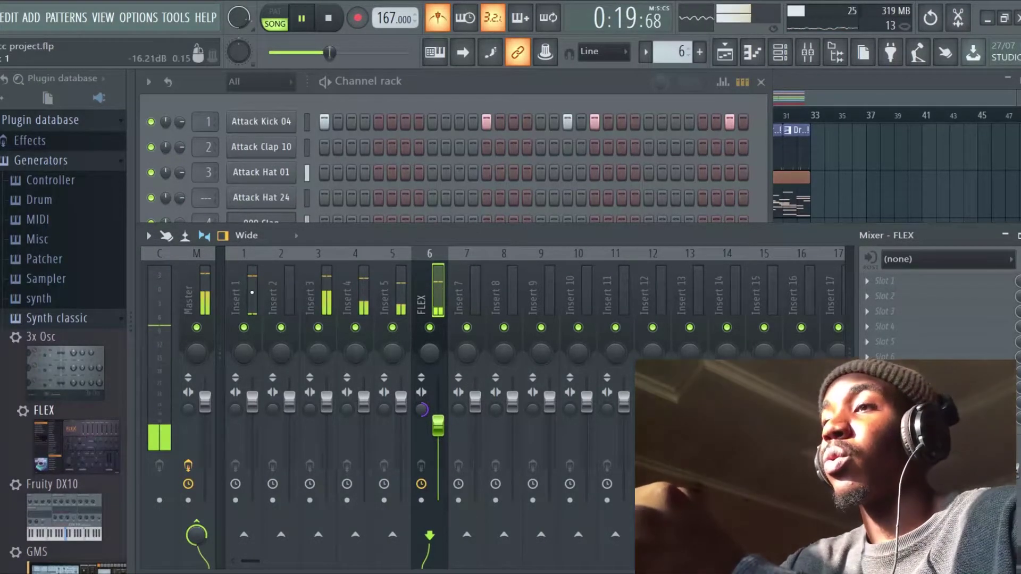
{"action": "left_click", "coordinate": [248, 294]}
{"action": "key", "text": "space"}
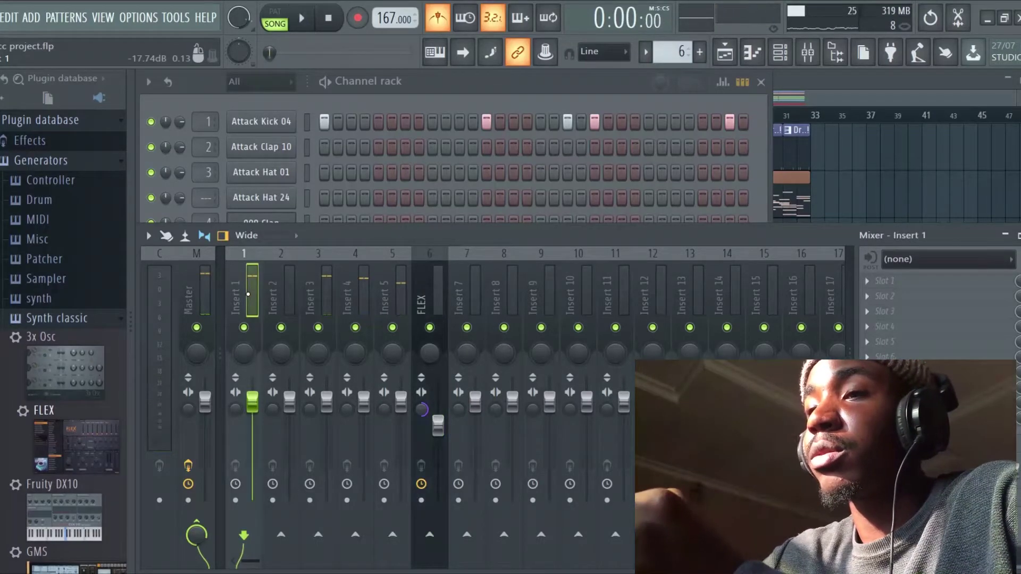
Route the Jazz guitar channel to free mixer track 7 and close its window
{"action": "left_click", "coordinate": [391, 103]}
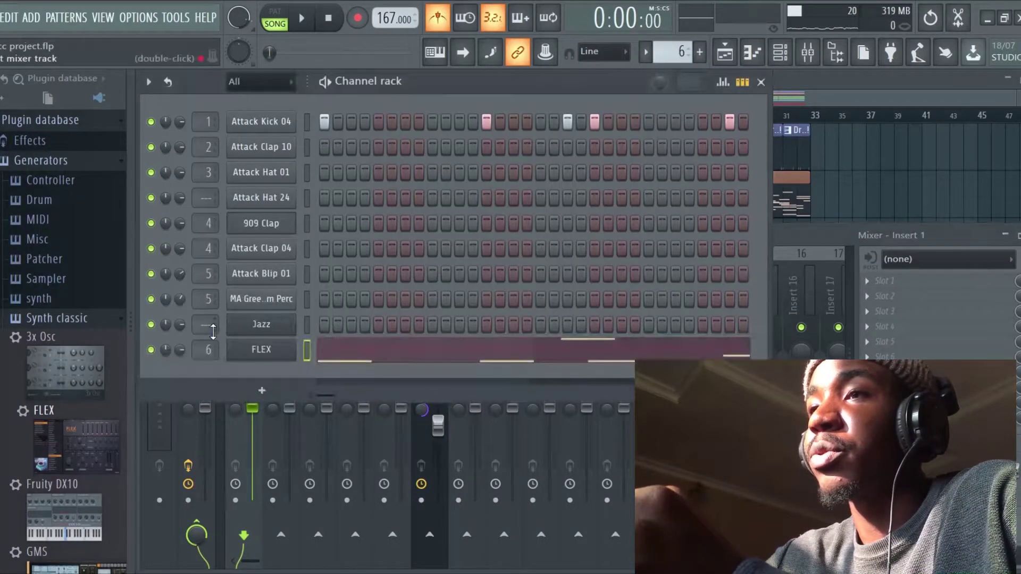
{"action": "left_click", "coordinate": [260, 325]}
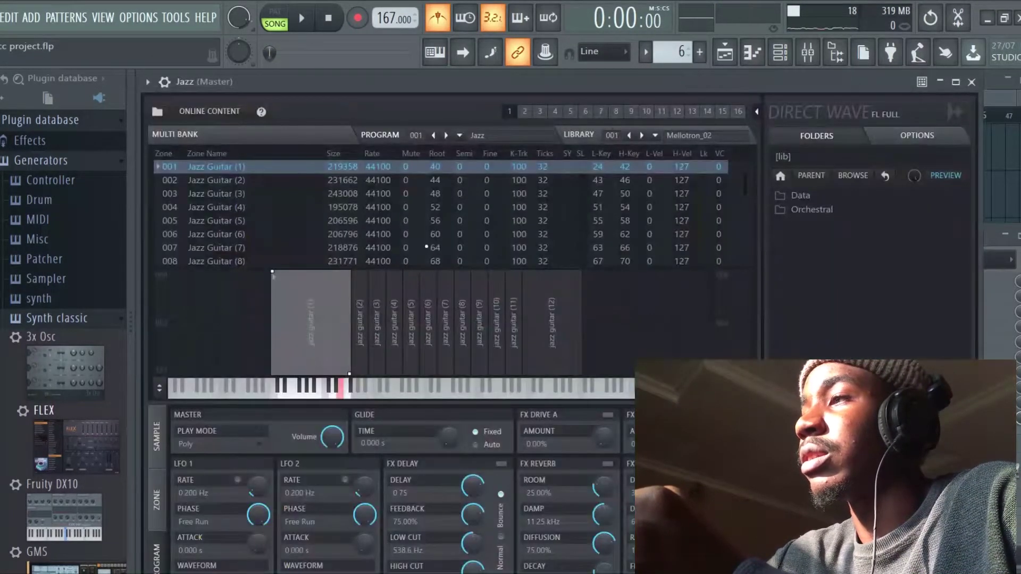
{"action": "left_click", "coordinate": [166, 83]}
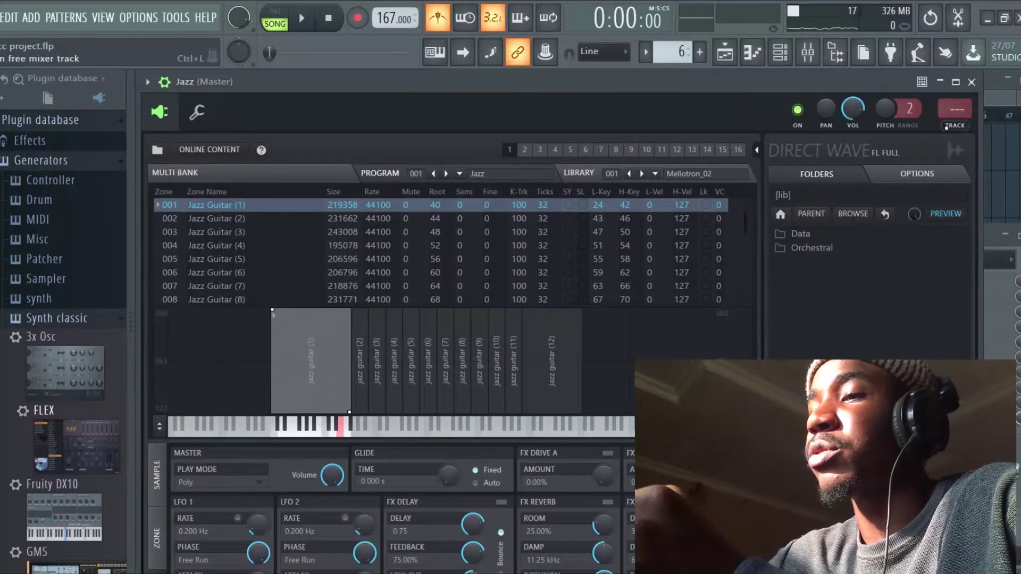
{"action": "left_click", "coordinate": [962, 128]}
{"action": "left_click", "coordinate": [972, 83]}
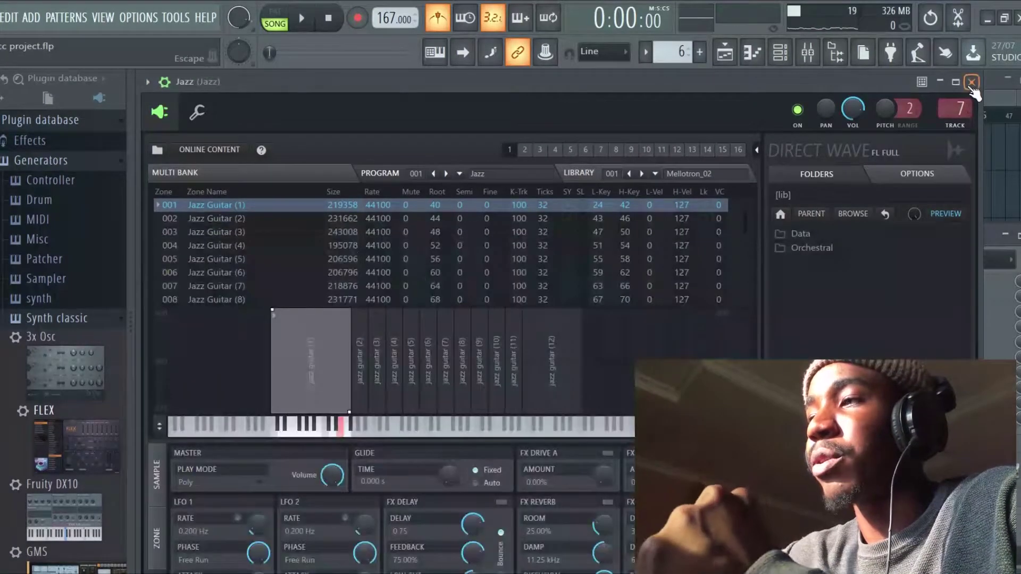
Lower the volume fader of the Jazz mixer track
{"action": "left_click_drag", "start_coordinate": [478, 410], "coordinate": [483, 437]}
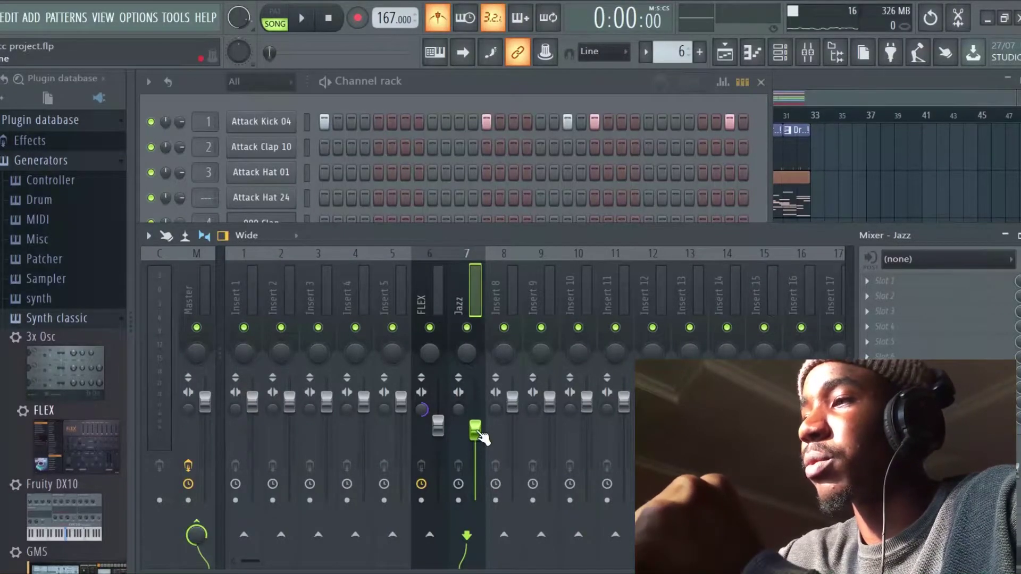
Load Fruity WaveShaper on the Insert 1 mixer track and bend its curve upward to 15.90% tension during playback
{"action": "left_click", "coordinate": [289, 293]}
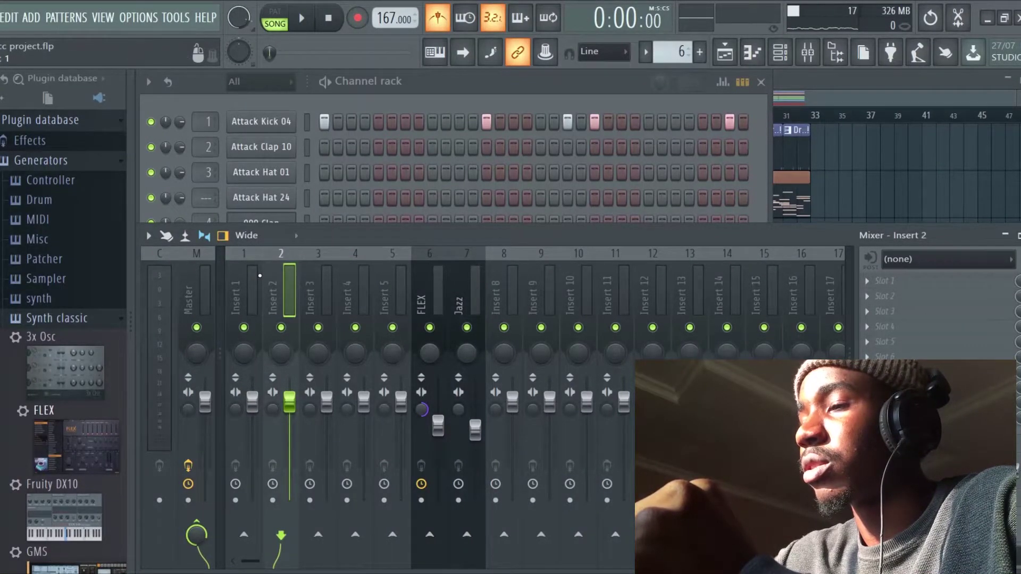
{"action": "left_click", "coordinate": [246, 281]}
{"action": "left_click", "coordinate": [889, 296]}
{"action": "mouse_move", "coordinate": [784, 270]}
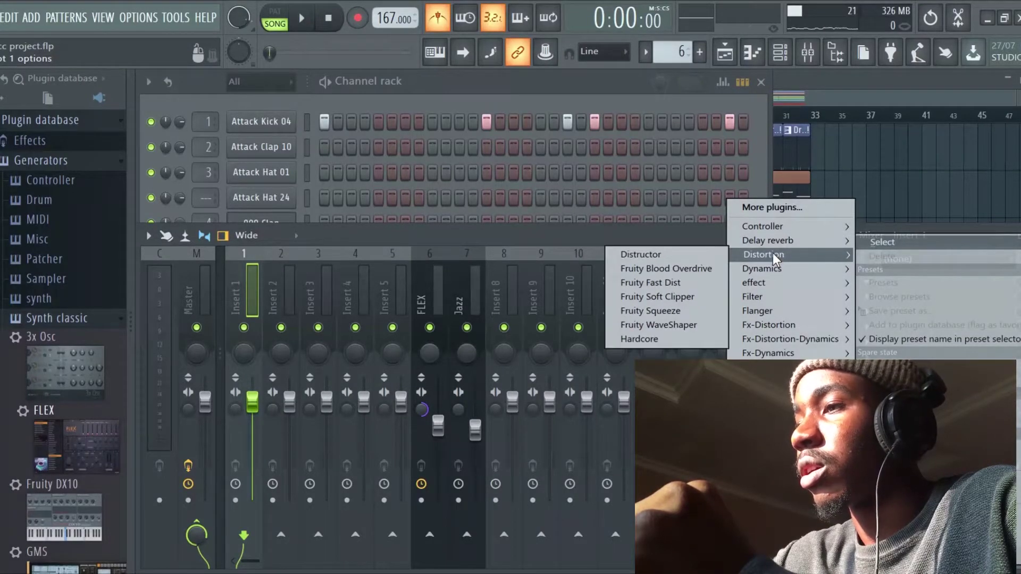
{"action": "left_click", "coordinate": [656, 322]}
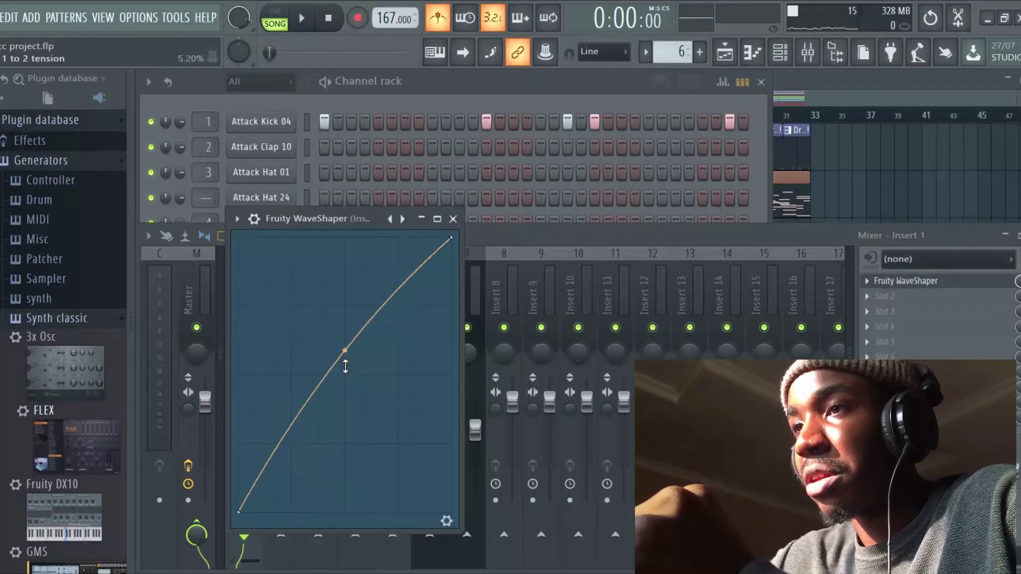
{"action": "key", "text": "space"}
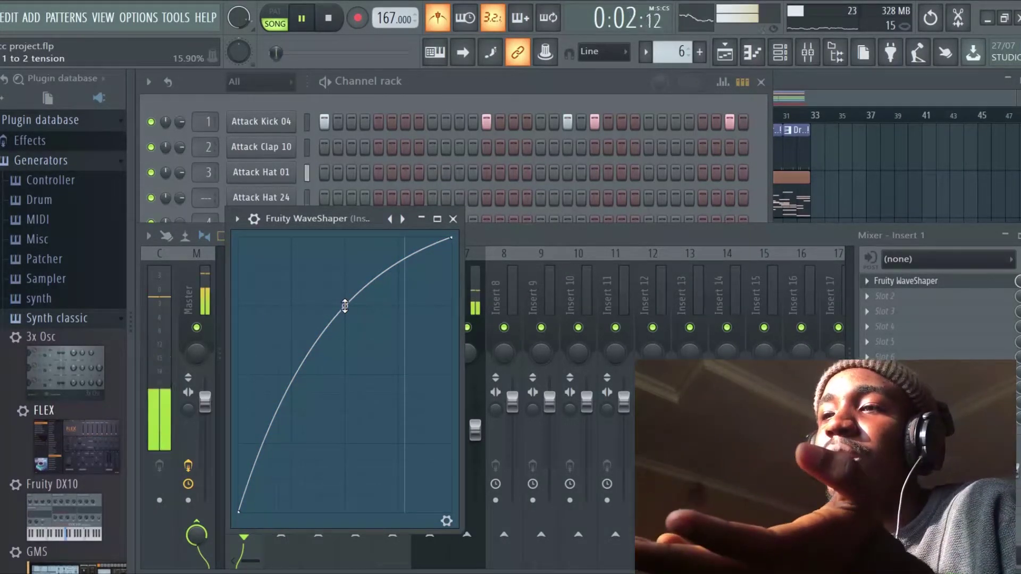
{"action": "key", "text": "space"}
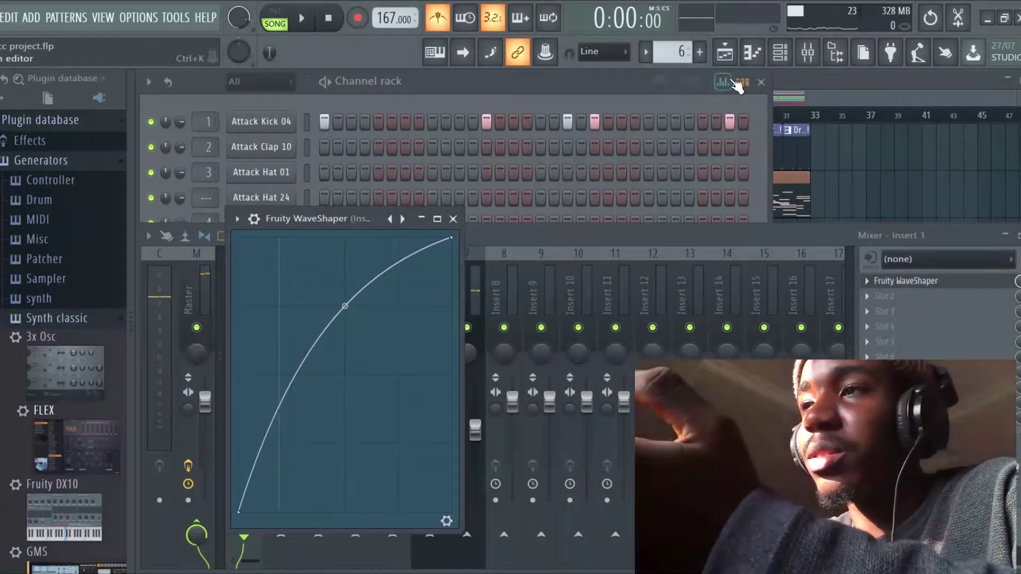
Switch to an earlier pattern and fine-tune the FLEX mixer track's volume while the arrangement plays
{"action": "left_click", "coordinate": [646, 52]}
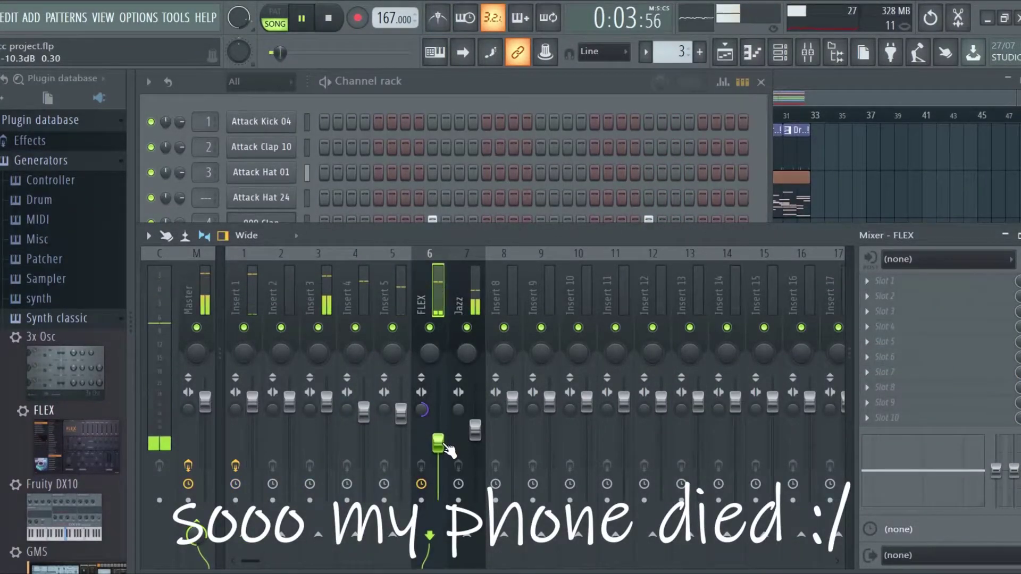
{"action": "left_click_drag", "start_coordinate": [450, 450], "coordinate": [449, 444]}
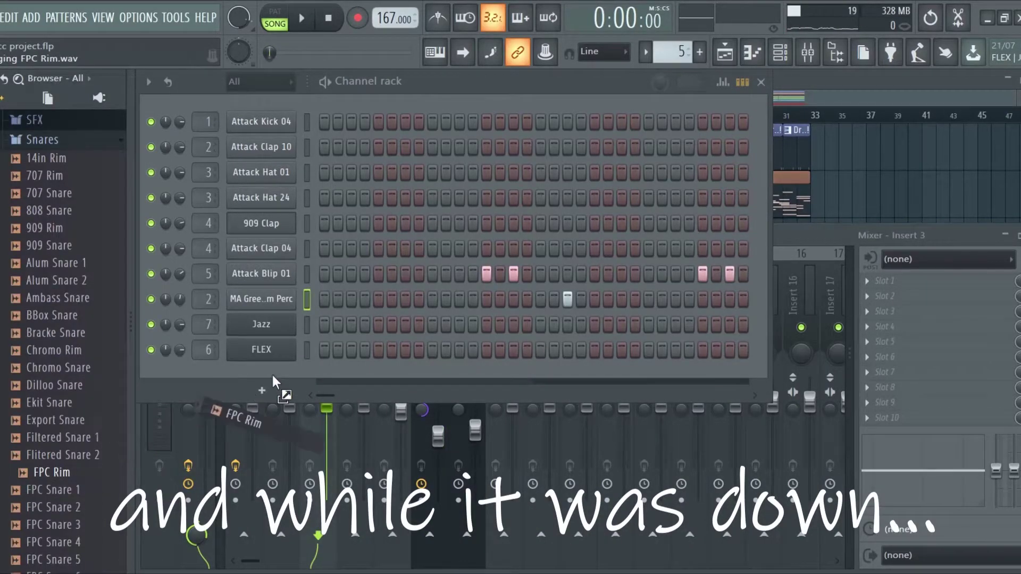
Add the FPC Rim sample as a new channel below FLEX and shorten its sample length
{"action": "left_click_drag", "start_coordinate": [273, 376], "coordinate": [263, 367]}
{"action": "key", "text": "space"}
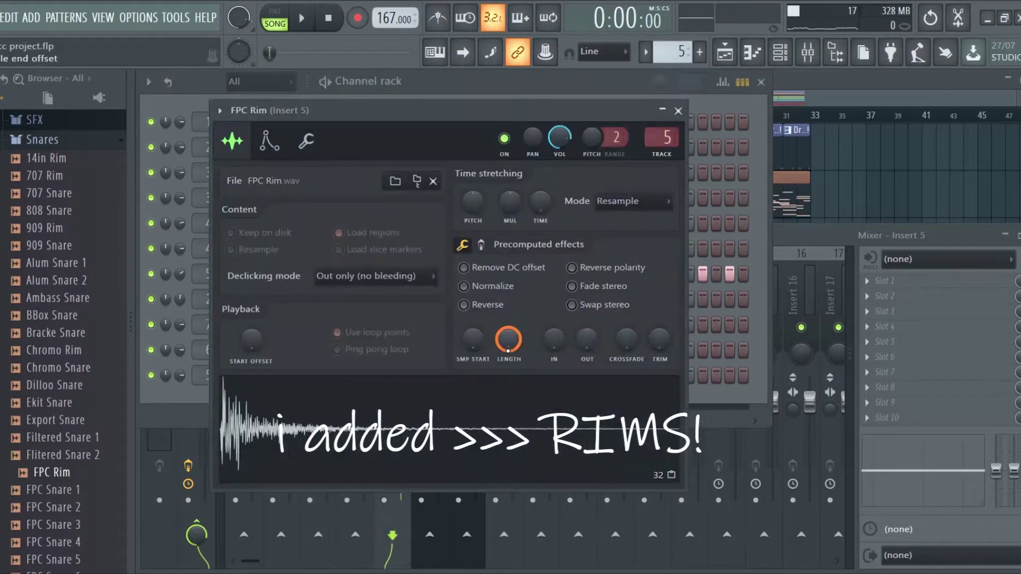
{"action": "left_click_drag", "start_coordinate": [508, 348], "coordinate": [519, 433]}
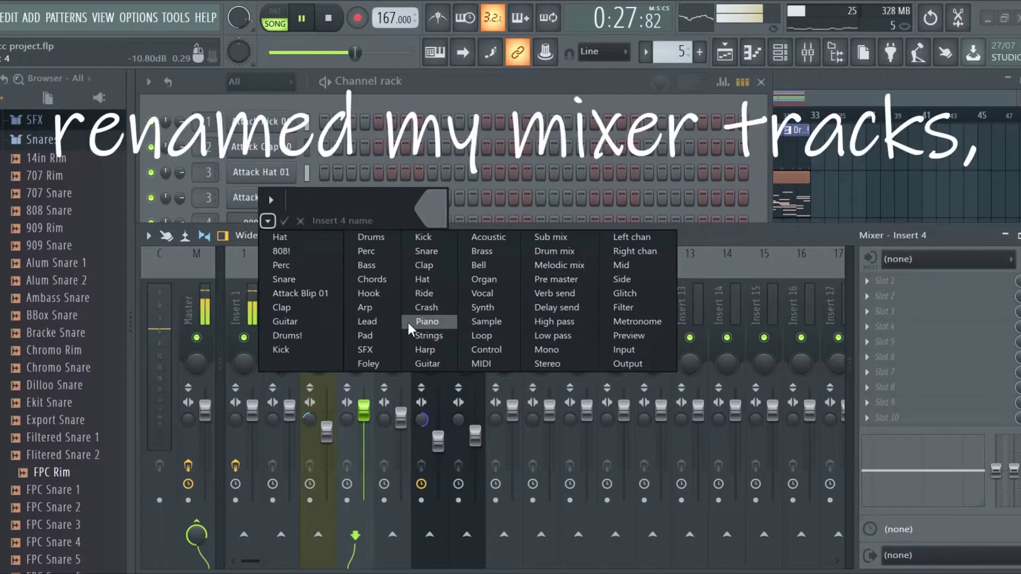
Name the Insert 4 mixer track Clap and open the options of Insert 1
{"action": "left_click", "coordinate": [426, 269]}
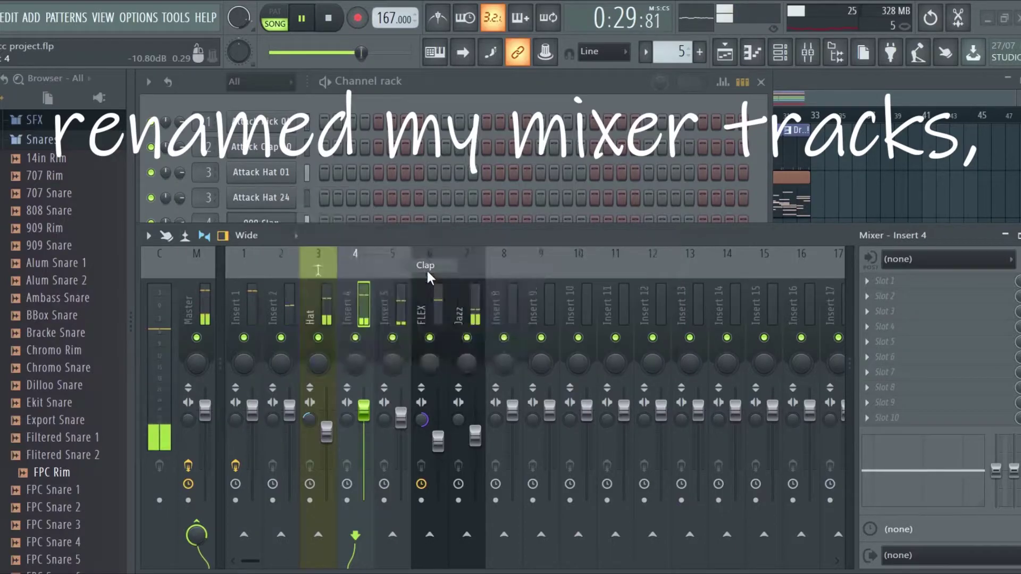
{"action": "right_click", "coordinate": [249, 297]}
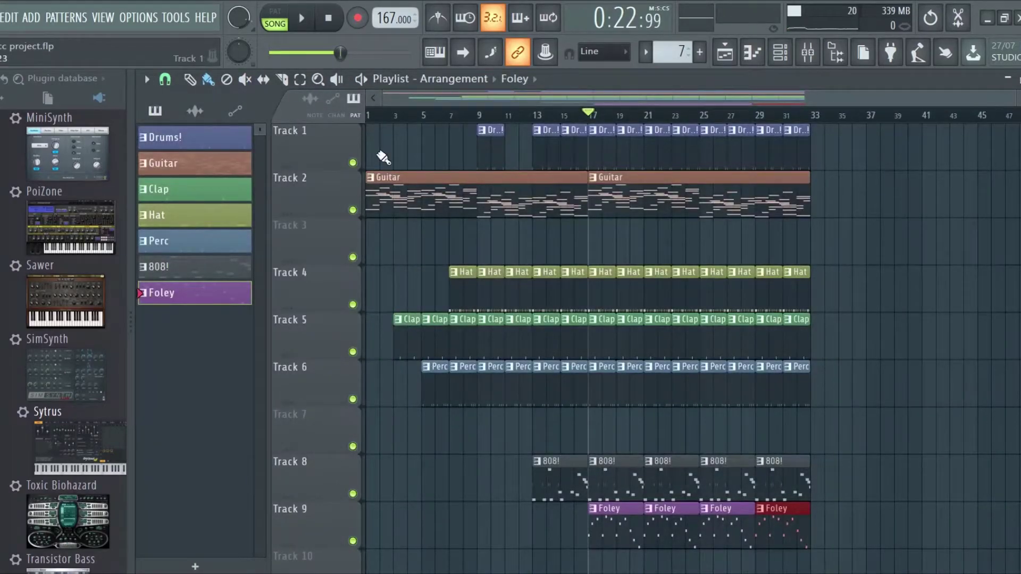
Delete the Clap clip at bar 3, extend the Hat clips back to bar 5 and play the arrangement
{"action": "key", "text": "space"}
{"action": "right_click", "coordinate": [406, 342]}
{"action": "left_click", "coordinate": [461, 291]}
{"action": "left_click", "coordinate": [434, 292]}
{"action": "key", "text": "space"}
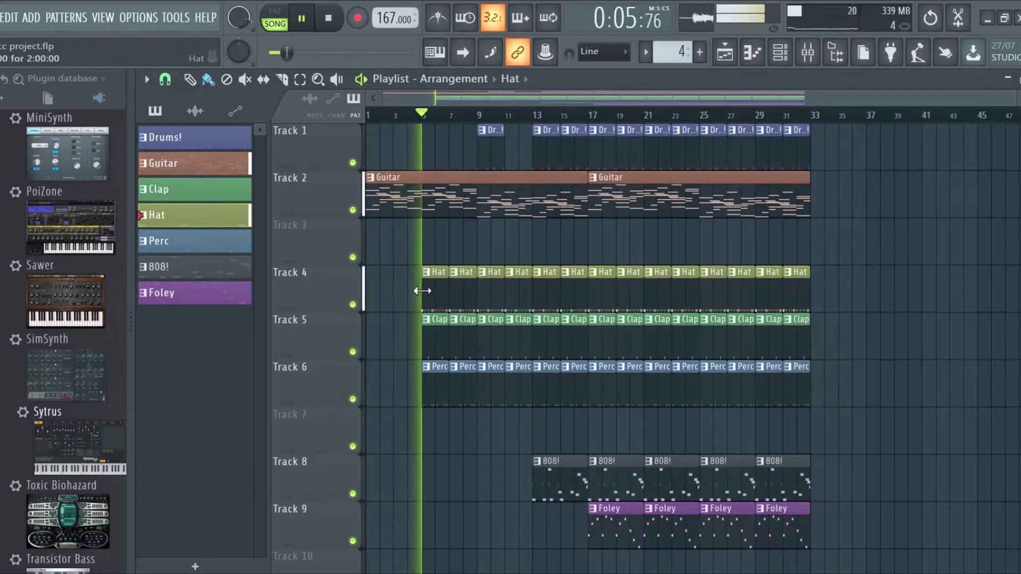
Set the FLEX mixer track's volume to about -7.8 dB during playback, close the mixer and stop playback
{"action": "left_click", "coordinate": [808, 52]}
{"action": "left_click", "coordinate": [438, 373]}
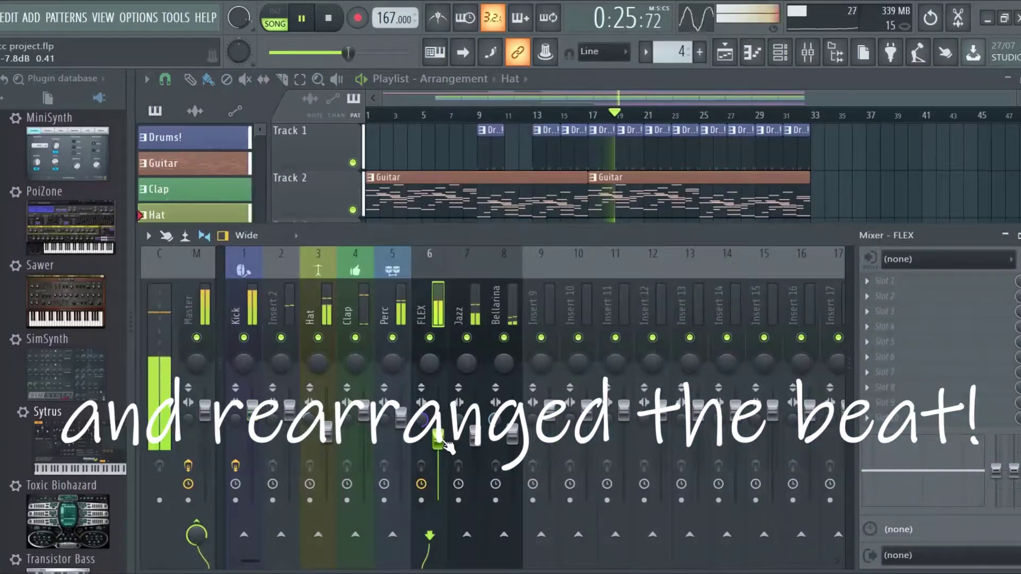
{"action": "left_click", "coordinate": [807, 52]}
{"action": "key", "text": "space"}
Play the arrangement from bar 17 to check the section with the Foley clips
{"action": "left_click_drag", "start_coordinate": [384, 99], "coordinate": [416, 98]}
{"action": "left_click", "coordinate": [568, 116]}
{"action": "key", "text": "space"}
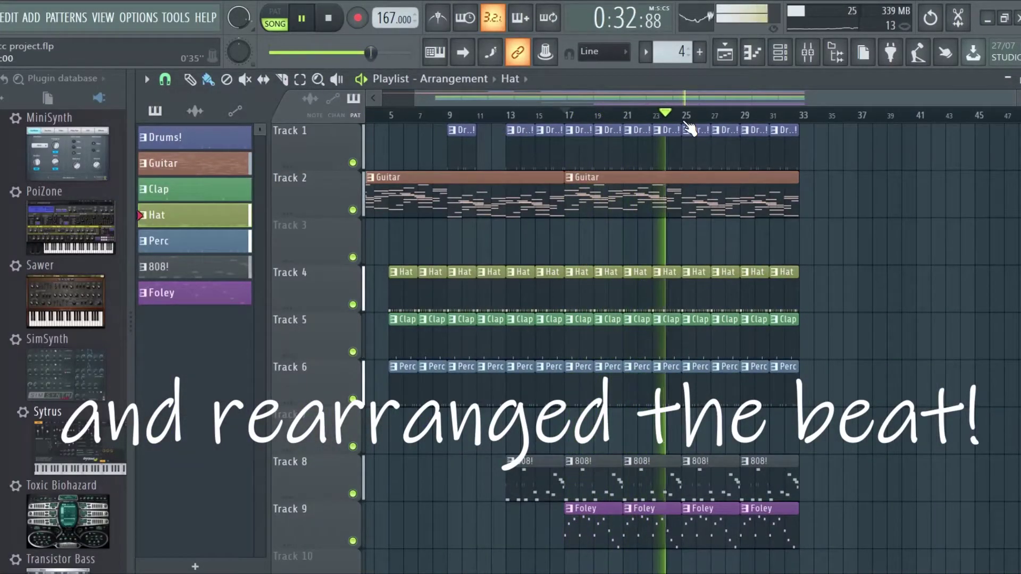
Cut the Guitar part between bars 25 and 29, delete the 808! clip at bar 25 and play from bar 23
{"action": "key", "text": "space"}
{"action": "key", "text": "c"}
{"action": "left_click_drag", "start_coordinate": [685, 230], "coordinate": [685, 183]}
{"action": "right_click", "coordinate": [710, 200]}
{"action": "right_click", "coordinate": [710, 478]}
{"action": "left_click", "coordinate": [666, 116]}
{"action": "key", "text": "space"}
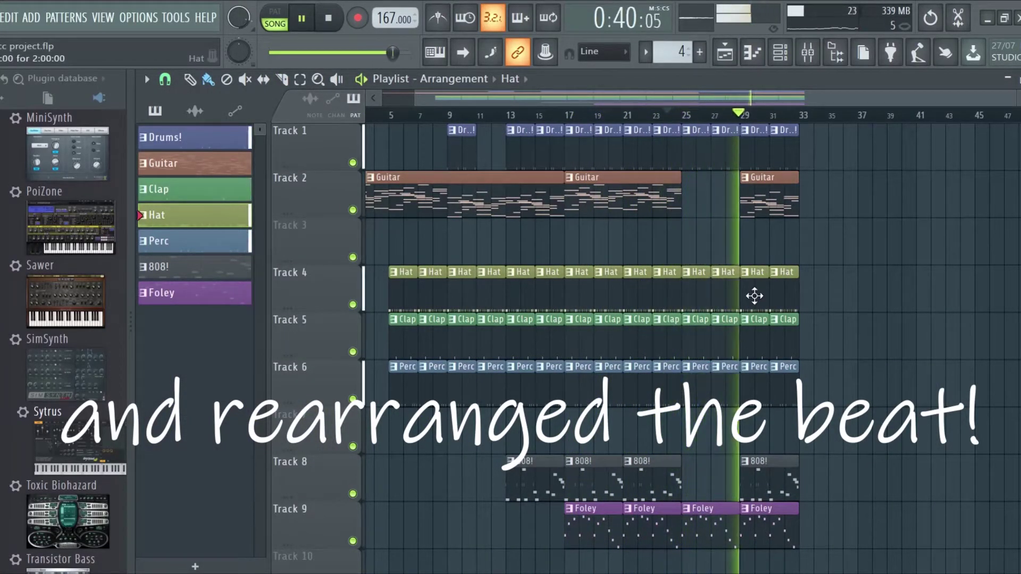
Delete the 808! clip at bar 29 and place another Guitar clip on Track 2 at bar 33
{"action": "right_click", "coordinate": [765, 479]}
{"action": "left_click", "coordinate": [622, 215]}
{"action": "left_click", "coordinate": [801, 242]}
{"action": "left_click_drag", "start_coordinate": [801, 242], "coordinate": [801, 199]}
Continue the Drums! clips on Track 1 from bar 33 to bar 49
{"action": "scroll", "coordinate": [801, 200], "scroll_direction": "down", "scroll_amount": 2}
{"action": "left_click", "coordinate": [697, 153]}
{"action": "left_click_drag", "start_coordinate": [718, 153], "coordinate": [871, 153]}
Continue the Hat clips on Track 4 from bar 33 to bar 49, aligned with the existing ones
{"action": "left_click", "coordinate": [697, 292]}
{"action": "left_click_drag", "start_coordinate": [723, 293], "coordinate": [863, 292]}
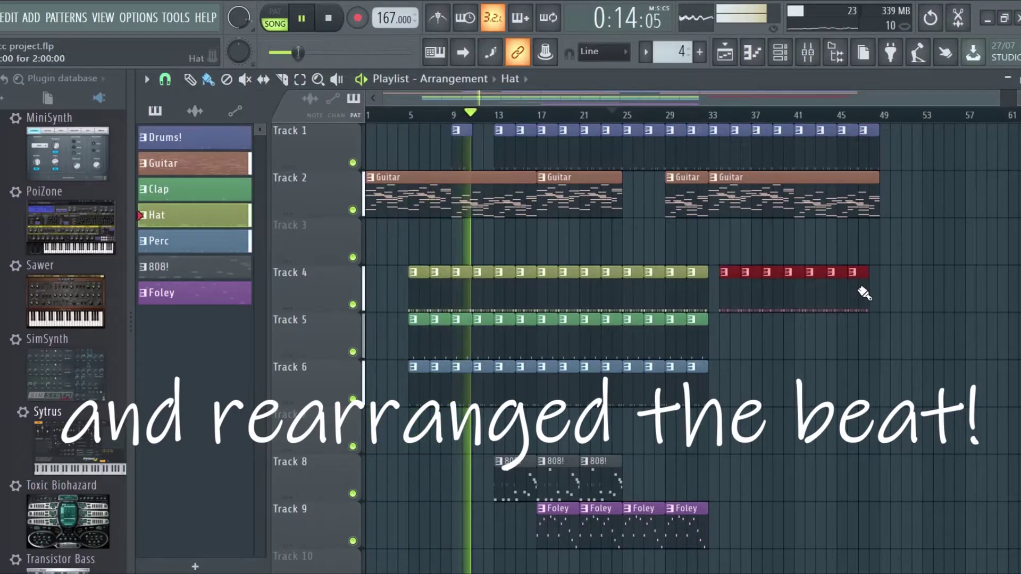
{"action": "key", "text": "ctrl+z"}
{"action": "left_click", "coordinate": [723, 253]}
{"action": "left_click_drag", "start_coordinate": [740, 293], "coordinate": [868, 294]}
{"action": "left_click_drag", "start_coordinate": [721, 247], "coordinate": [721, 293]}
Continue the Clap clips on Track 5 and the Perc clips on Track 6 from bar 33 to bar 49
{"action": "left_click", "coordinate": [697, 341]}
{"action": "mouse_move", "coordinate": [719, 435]}
{"action": "left_mouse_down"}
{"action": "mouse_move", "coordinate": [871, 435]}
{"action": "mouse_move", "coordinate": [870, 340]}
{"action": "left_mouse_up"}
{"action": "left_click", "coordinate": [697, 387]}
{"action": "mouse_move", "coordinate": [719, 434]}
{"action": "left_mouse_down"}
{"action": "mouse_move", "coordinate": [870, 435]}
{"action": "mouse_move", "coordinate": [829, 387]}
{"action": "left_mouse_up"}
Fill Track 8 with 808! clips from bar 33 to bar 49 and select the Foley pattern
{"action": "left_click_drag", "start_coordinate": [603, 483], "coordinate": [870, 483]}
{"action": "left_click", "coordinate": [195, 292]}
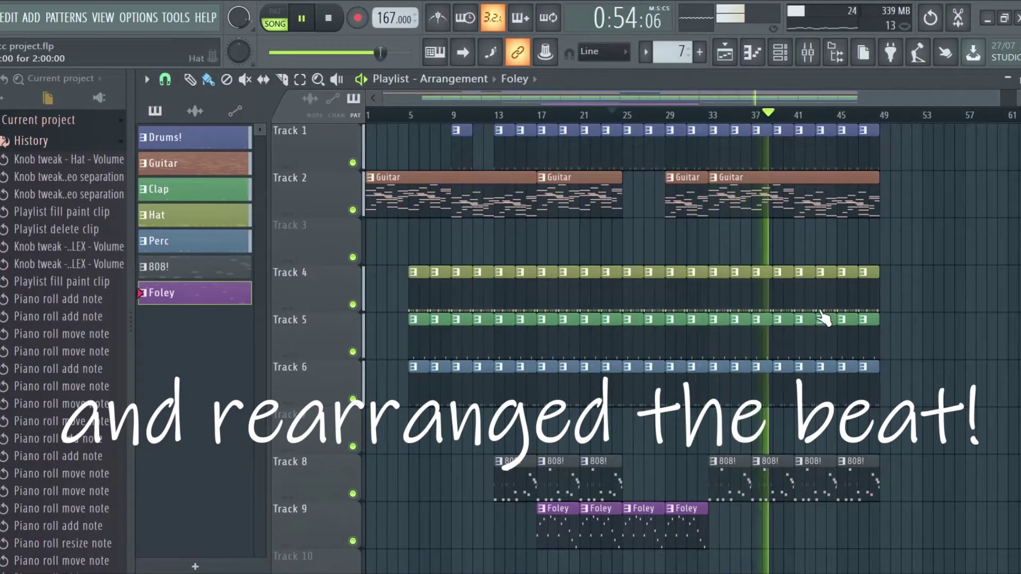